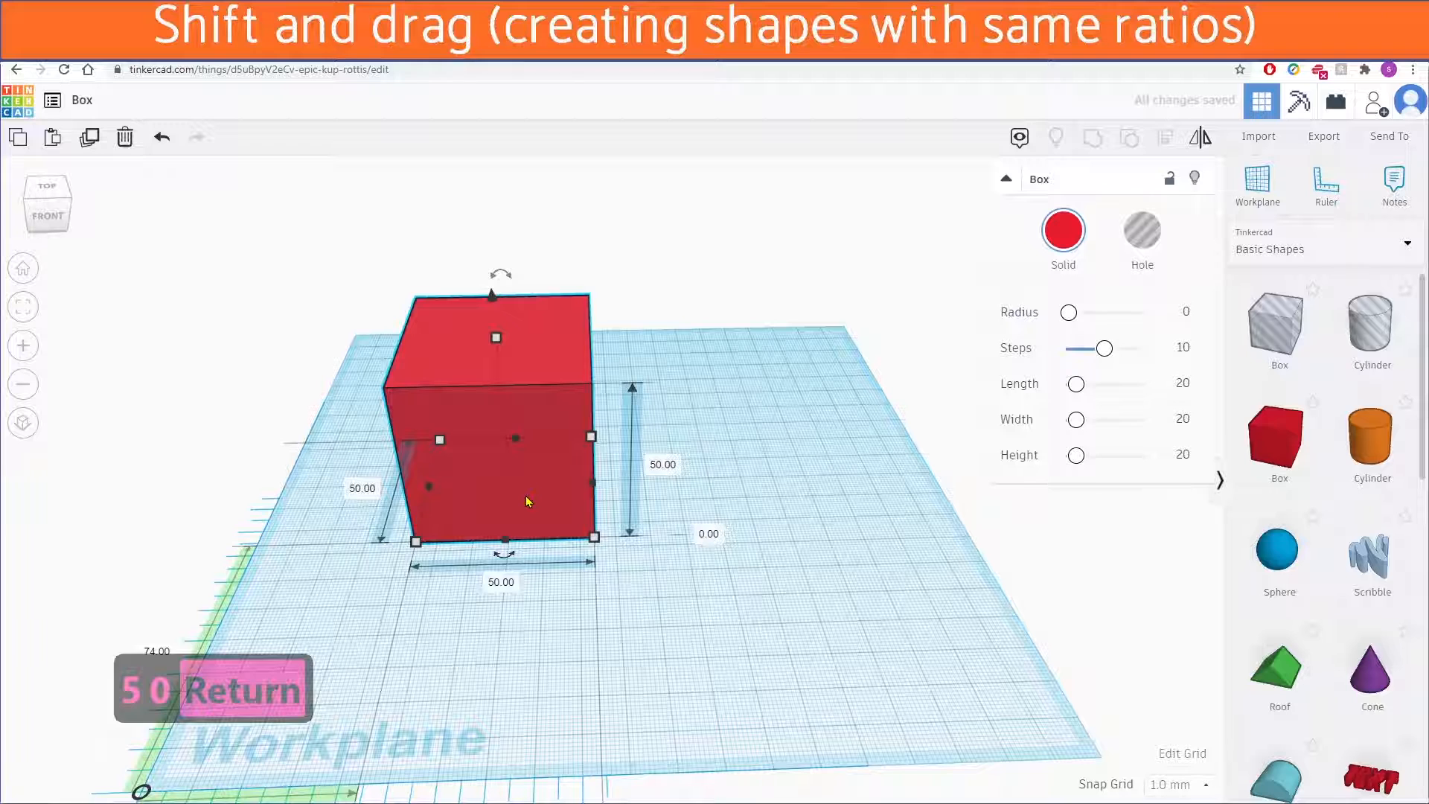
Duplicate the 50 mm red box and place the copy beside the original on the workplane.
key("ctrl+c")
left_click(791, 493)
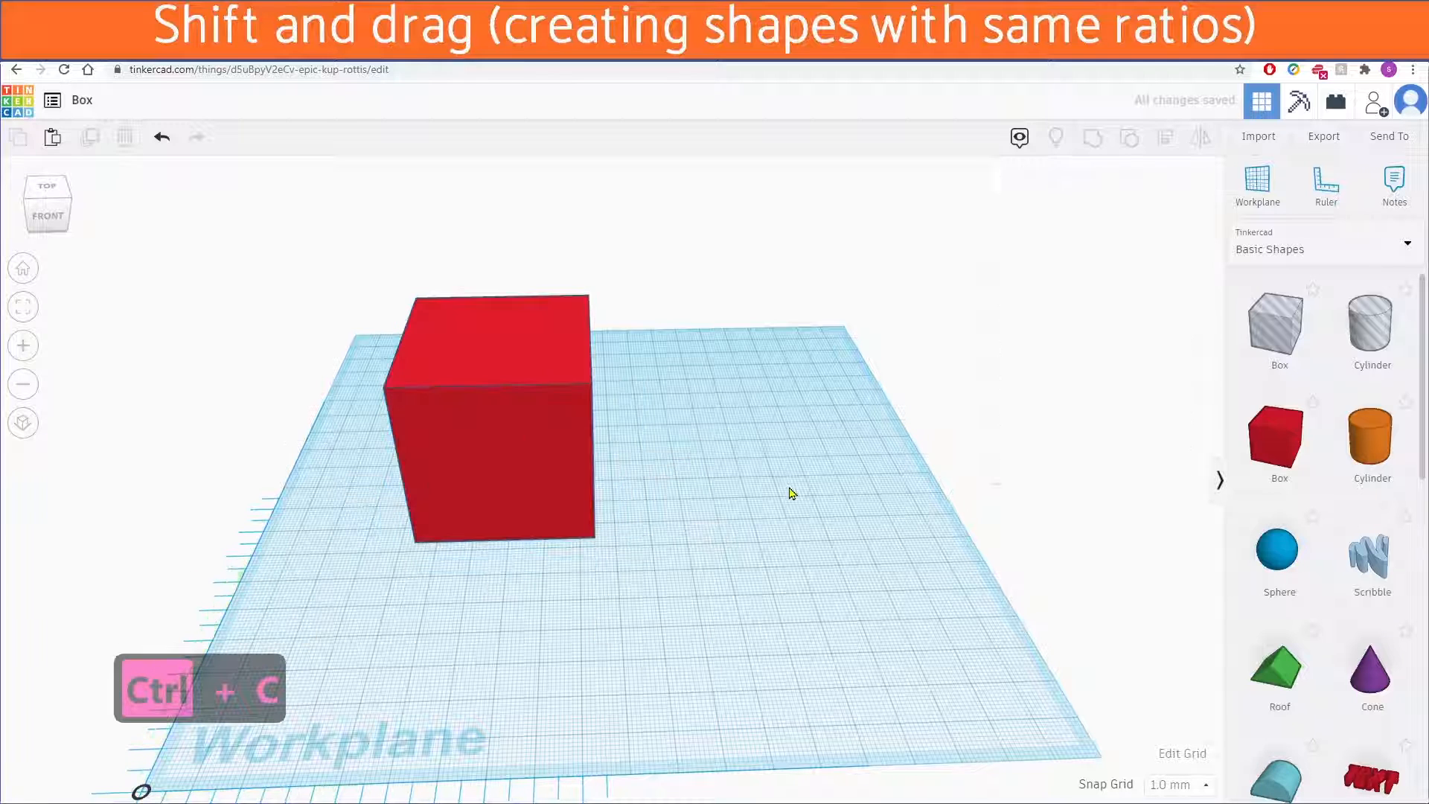
key("ctrl+v")
left_click_drag(627, 462, 795, 467)
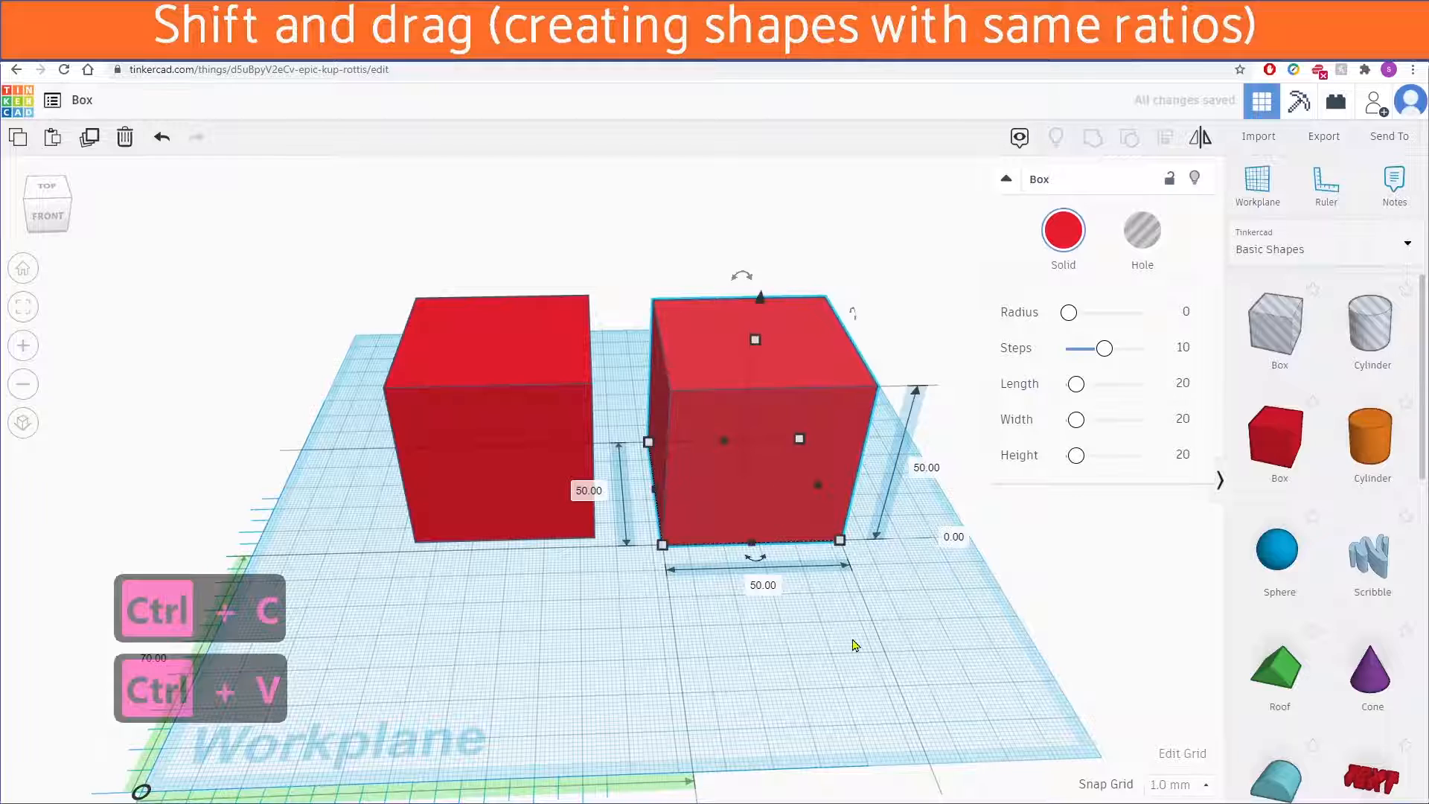
left_click(856, 645)
Scale the copied box proportionally down to 40 × 40 × 40 mm.
left_click(803, 502)
left_click(765, 586)
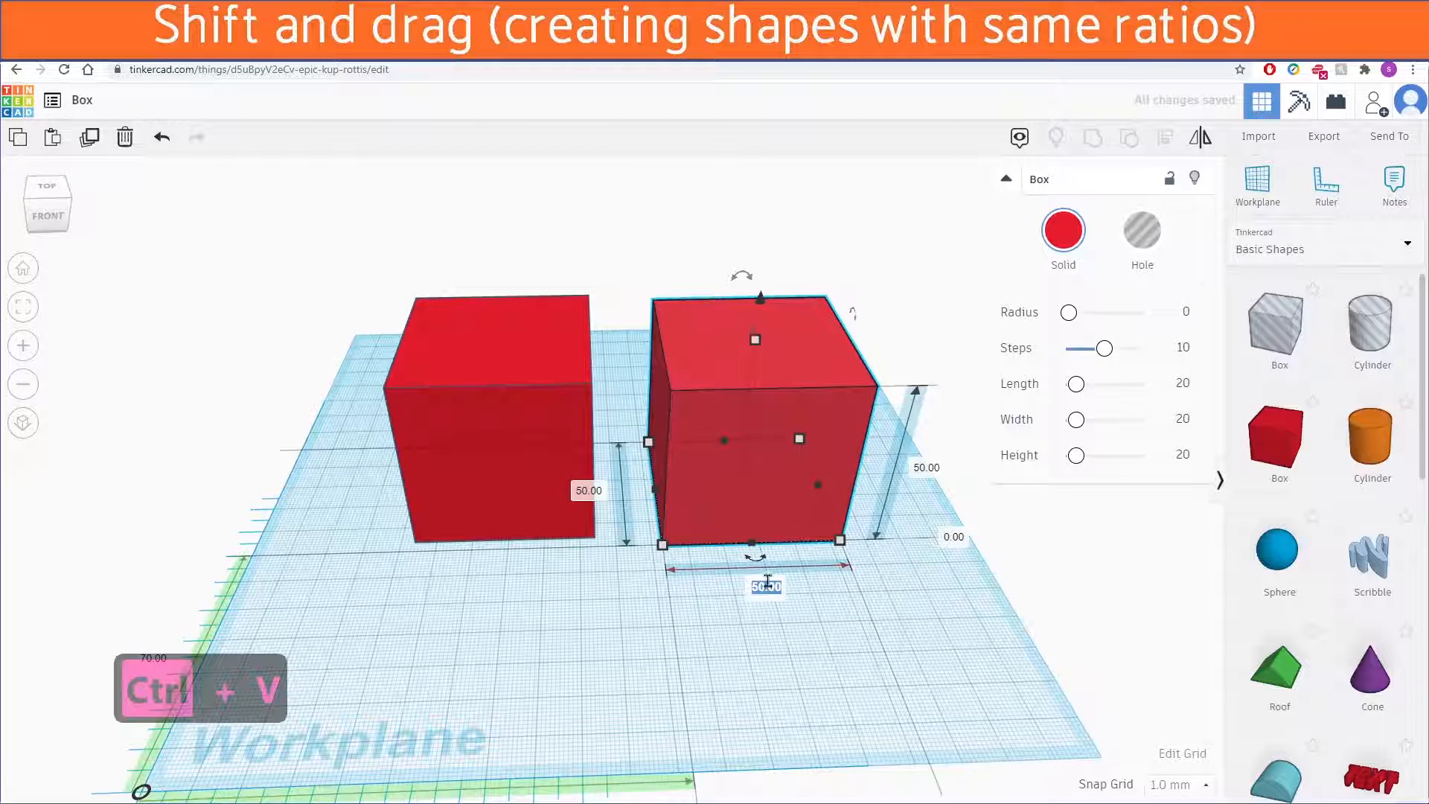
left_click(781, 509)
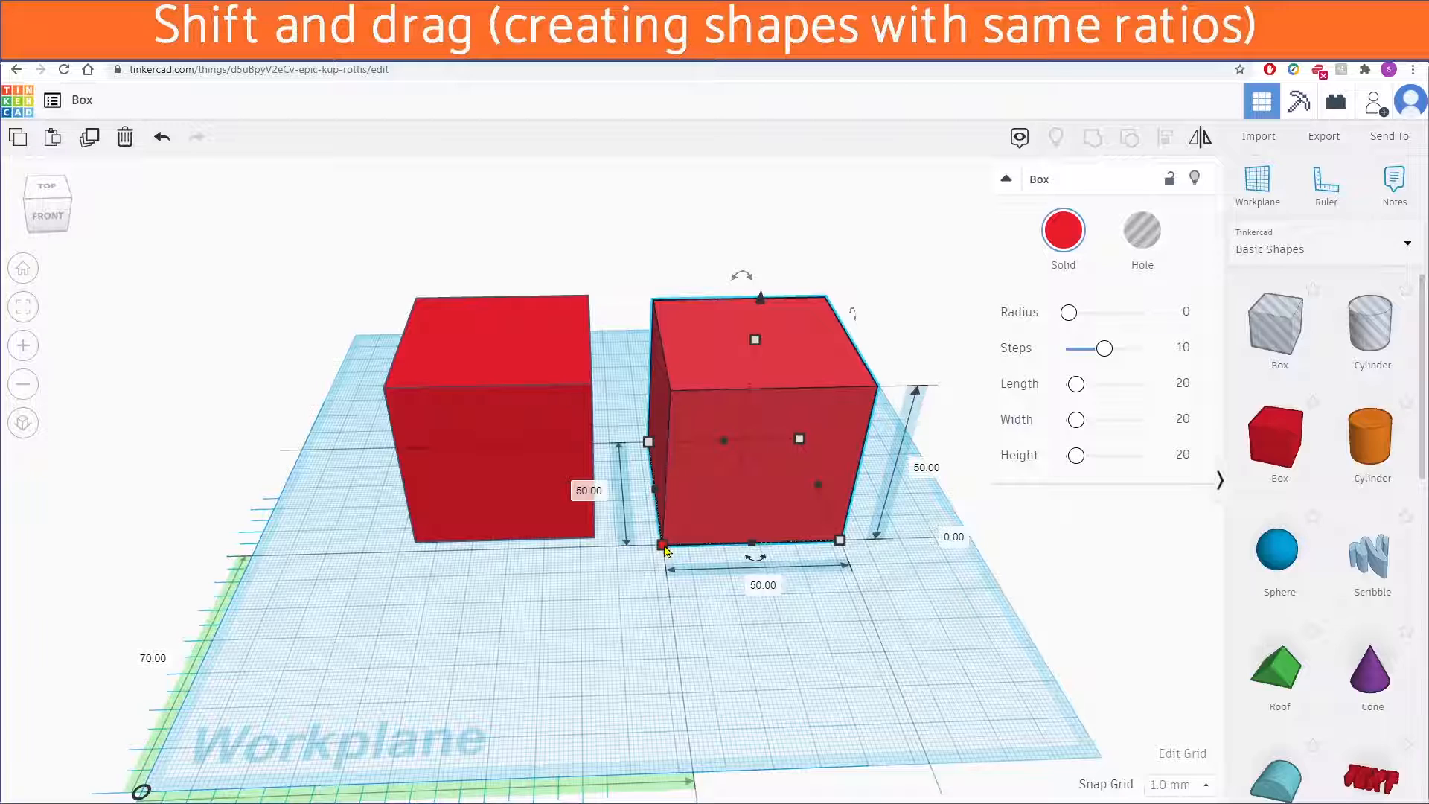
left_click_drag(664, 549, 712, 523, "shift")
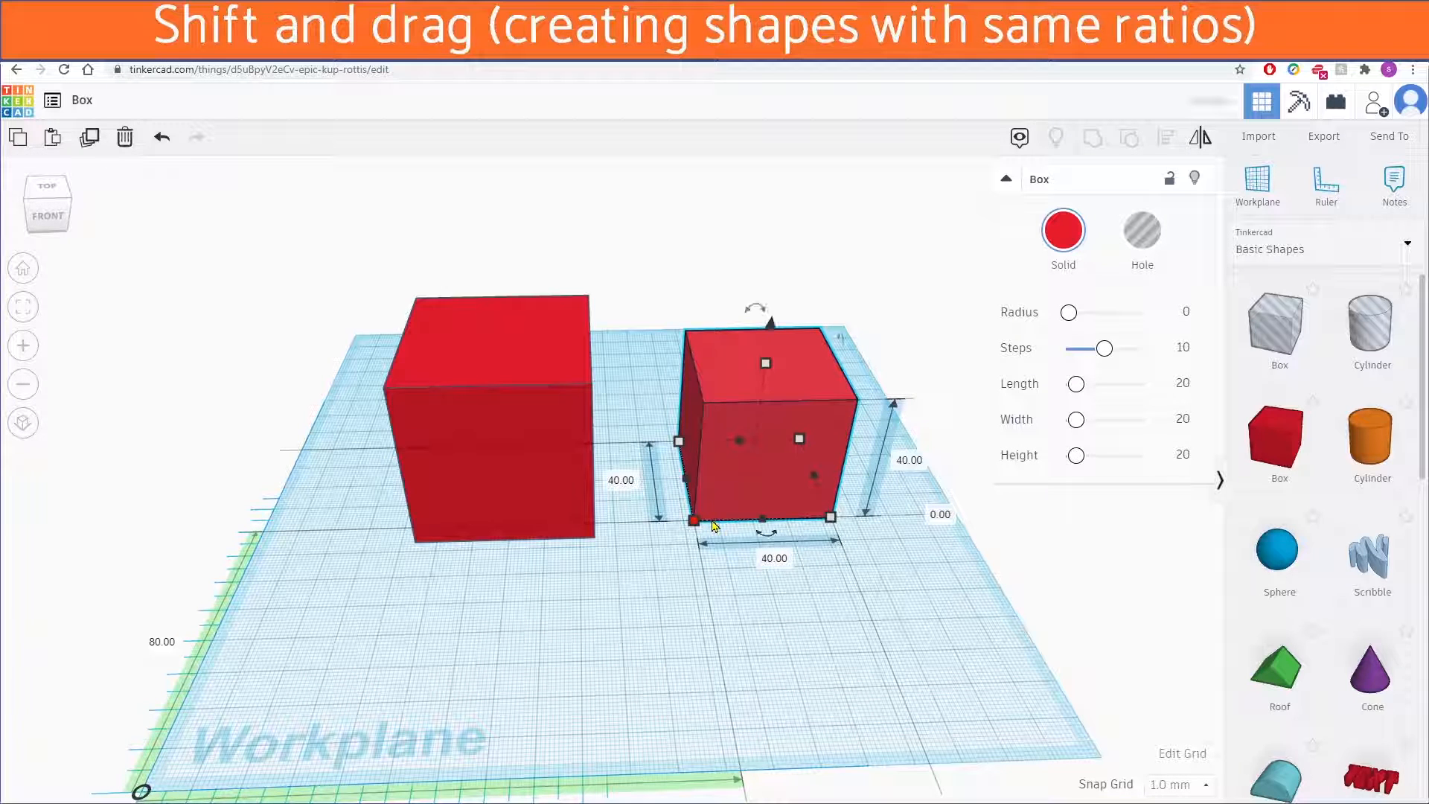
left_click(793, 635)
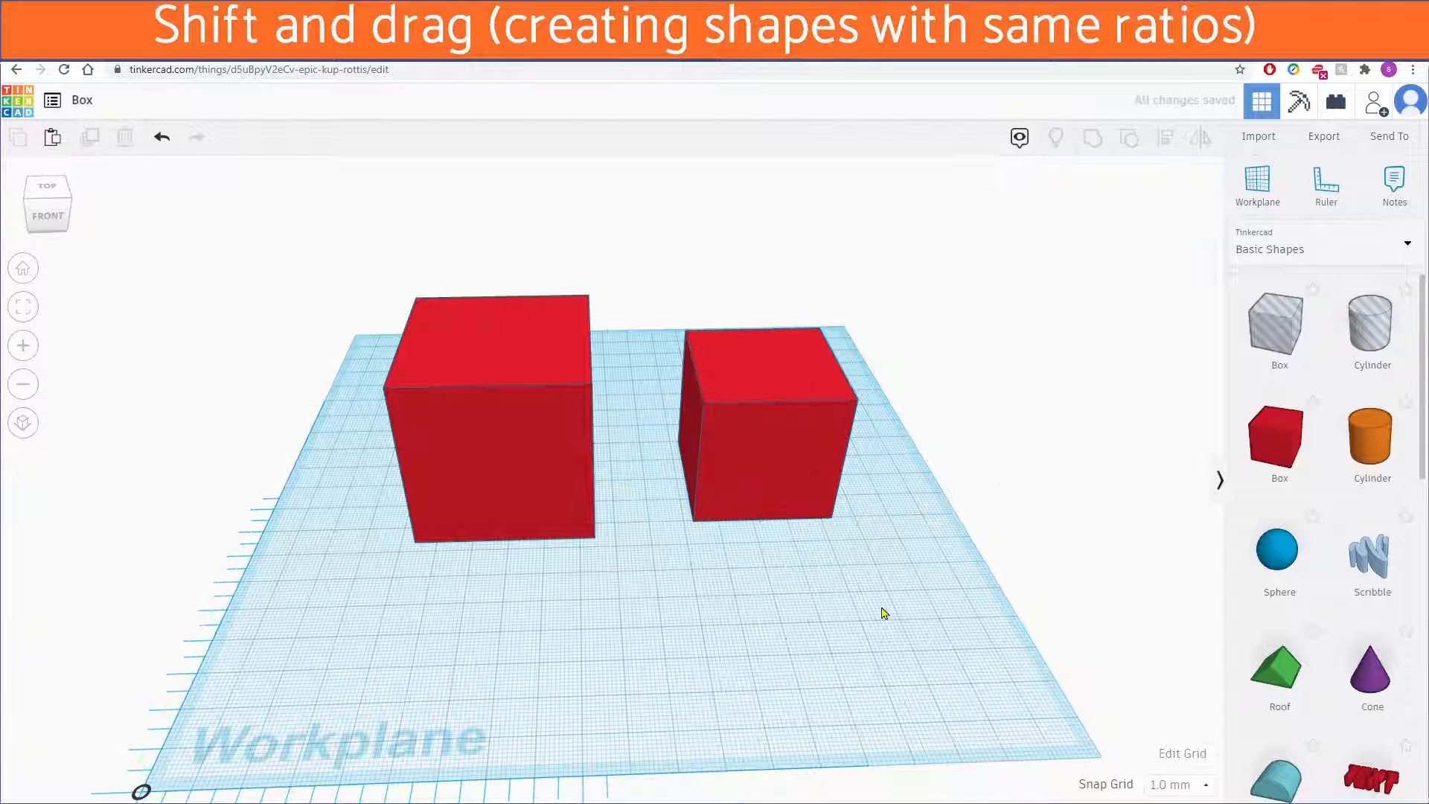
Compare the dimensions of the scaled copy with those of the original box.
mouse_move(885, 612)
right_mouse_down()
mouse_move(543, 616)
mouse_move(524, 533)
mouse_move(427, 549)
mouse_move(890, 577)
mouse_move(870, 623)
right_mouse_up()
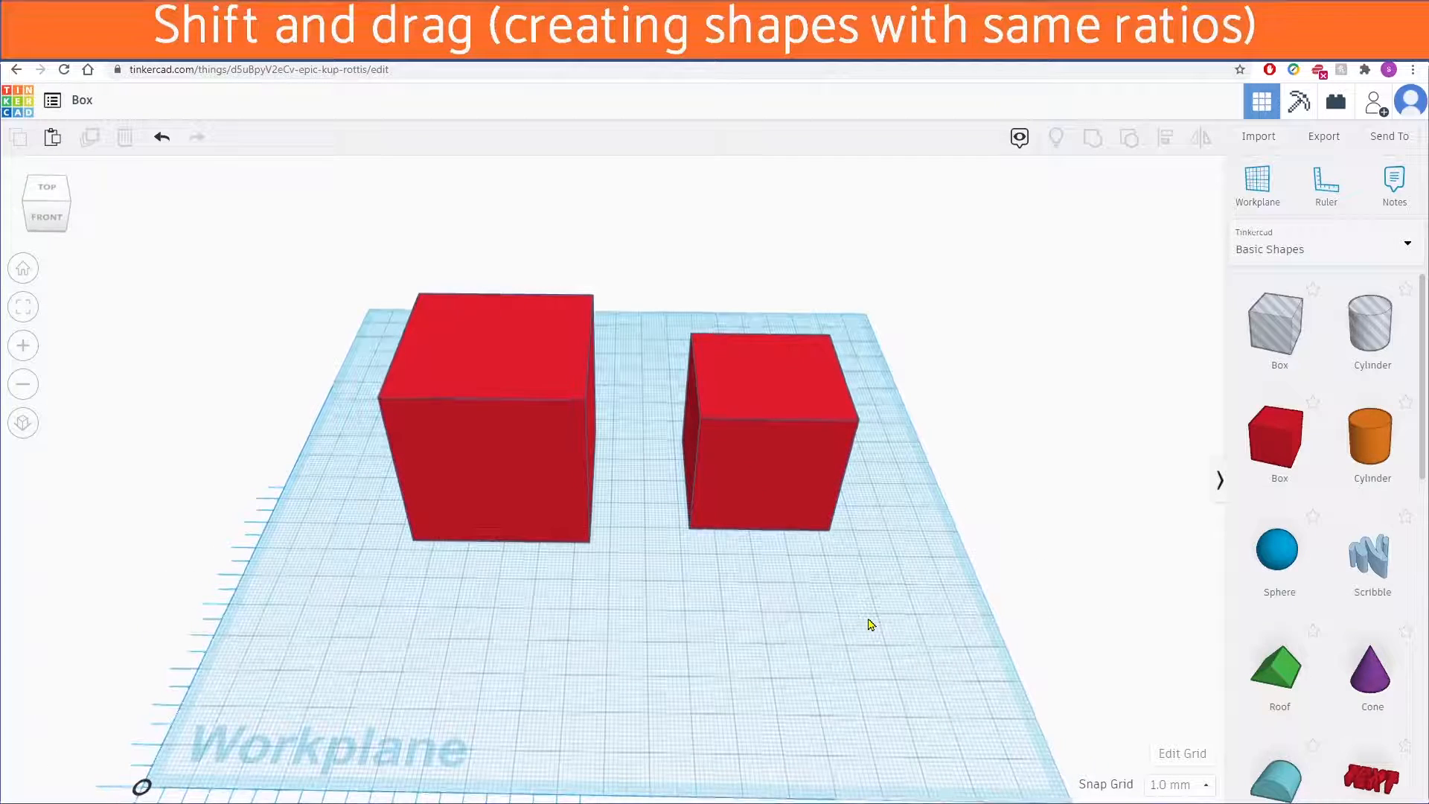
left_click(773, 508)
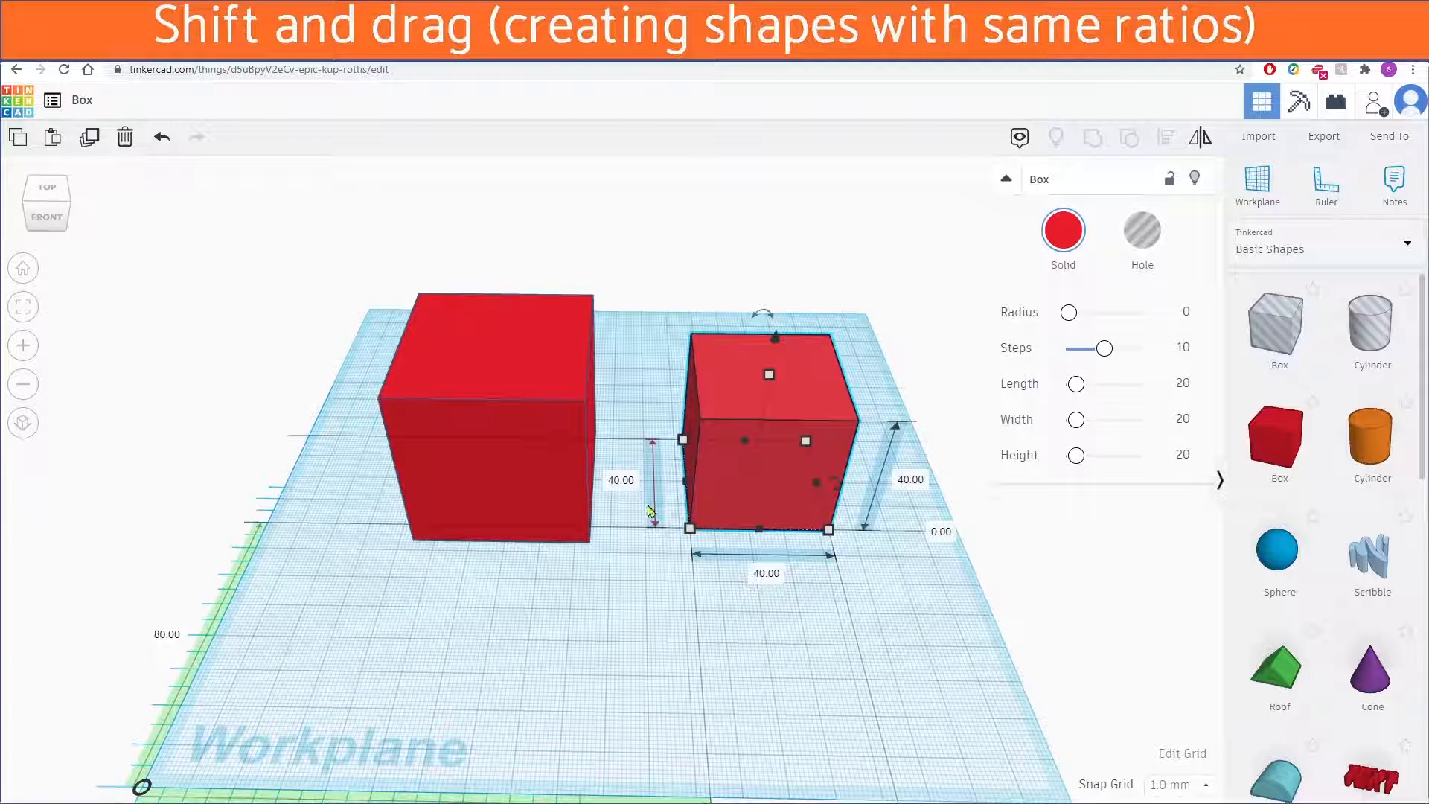
left_click(939, 632)
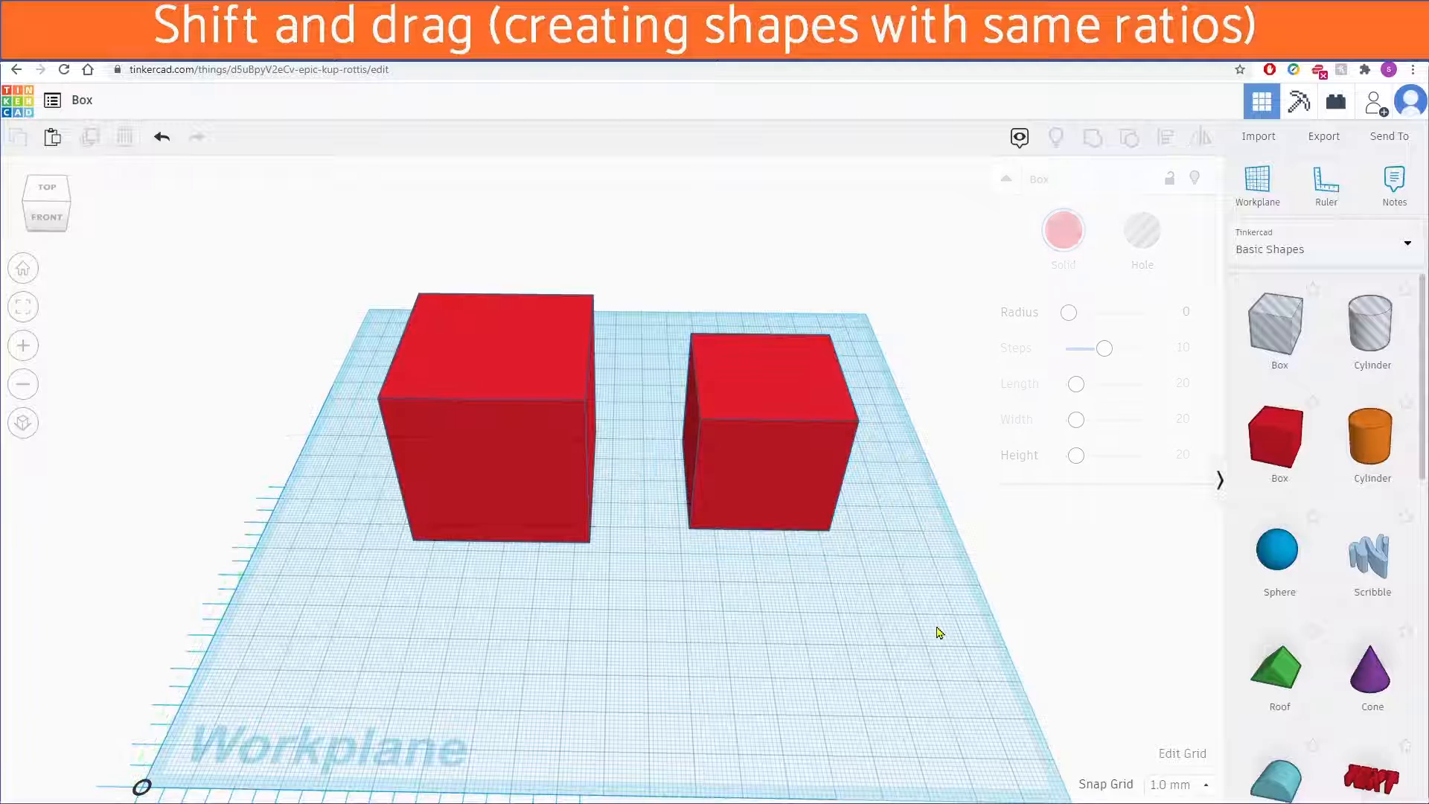
left_click(513, 465)
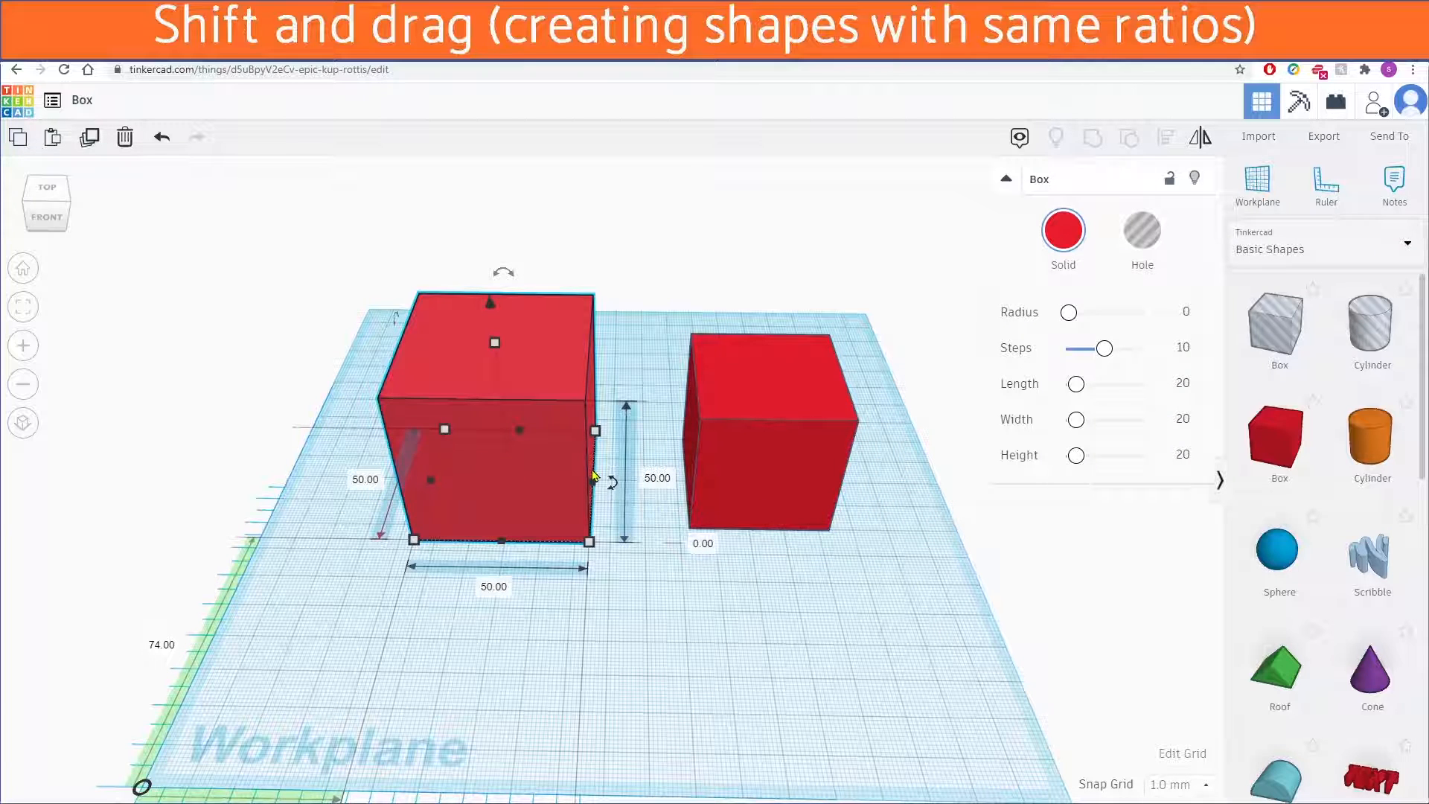
left_click(845, 623)
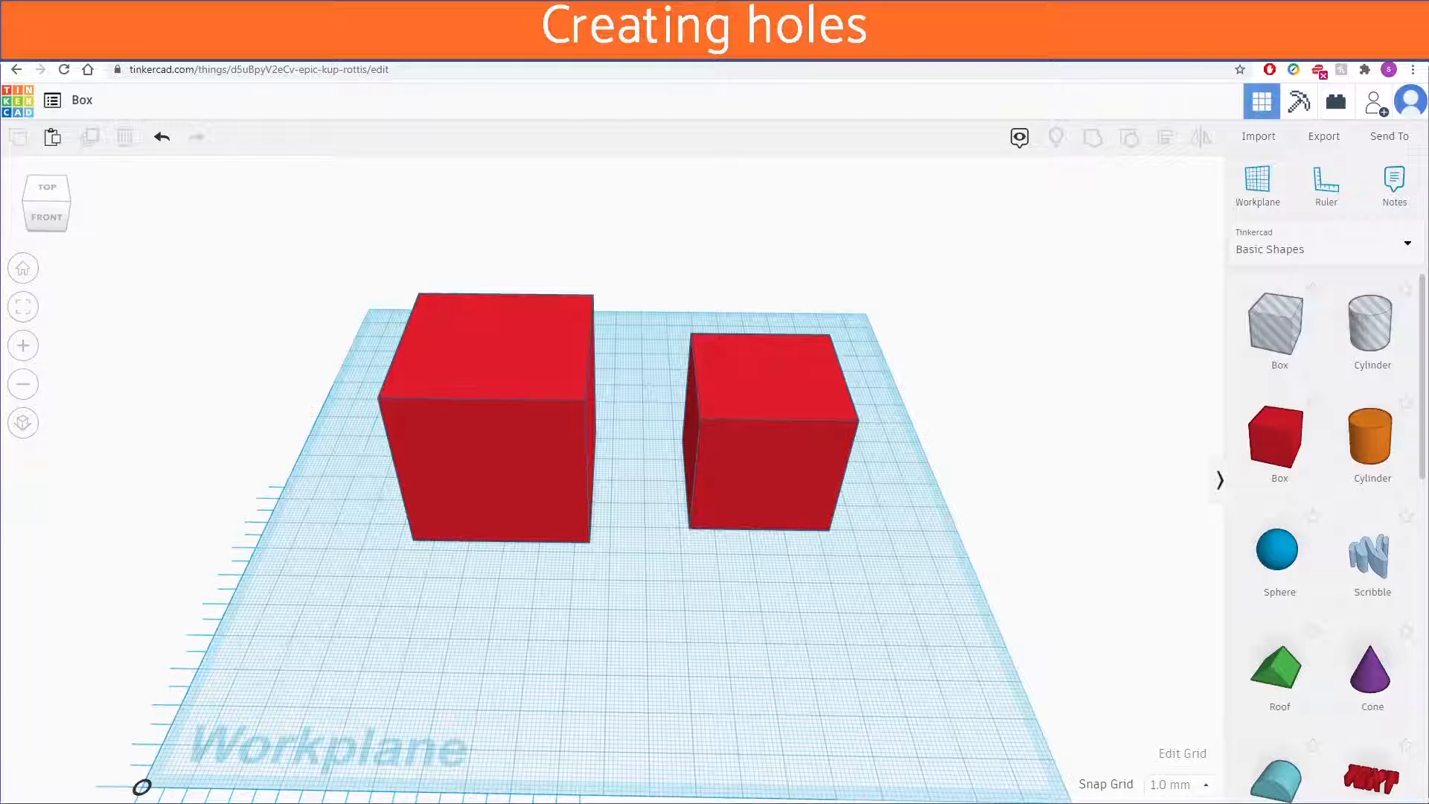
Turn the smaller box into a hole and move it inside the larger red box.
left_click(756, 475)
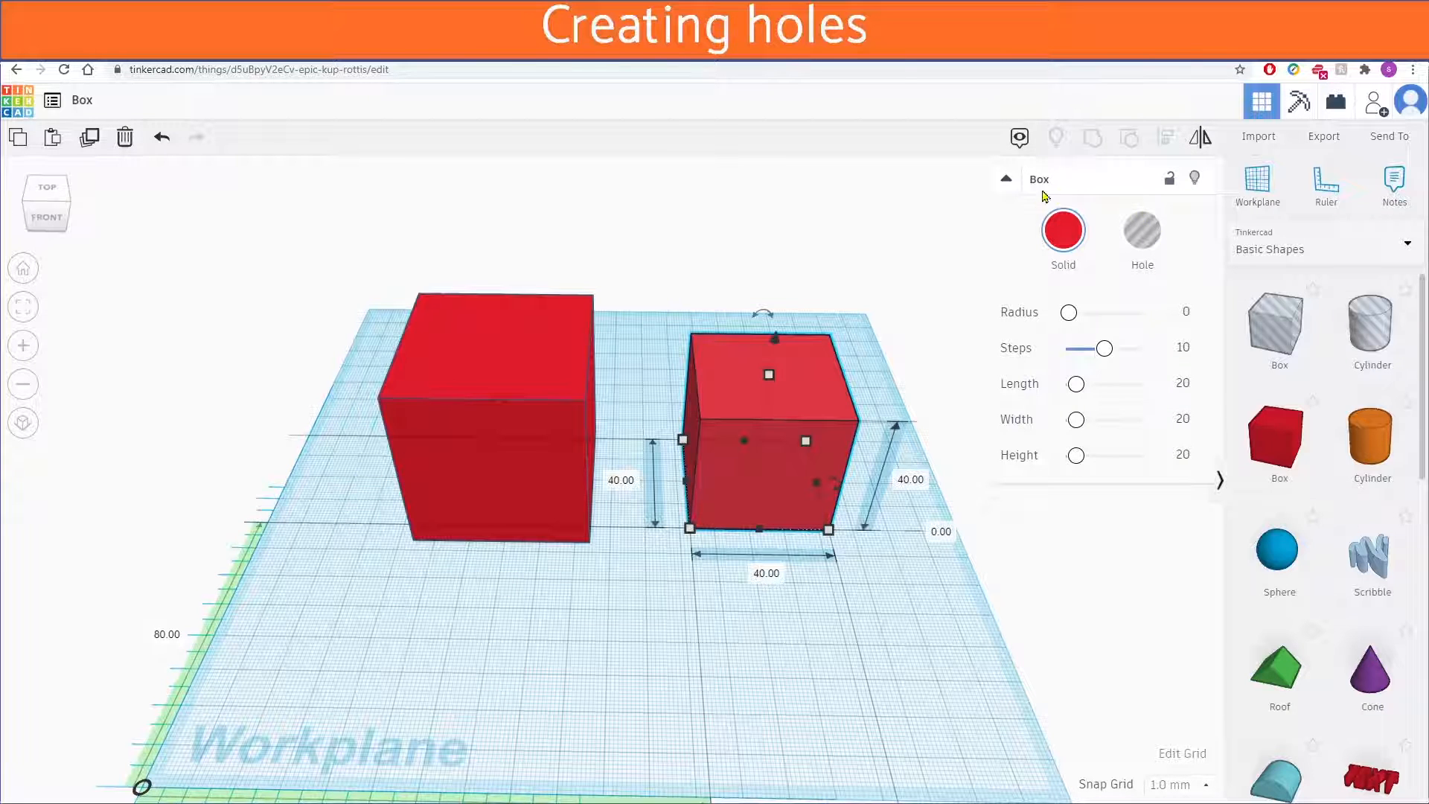
left_click(1144, 255)
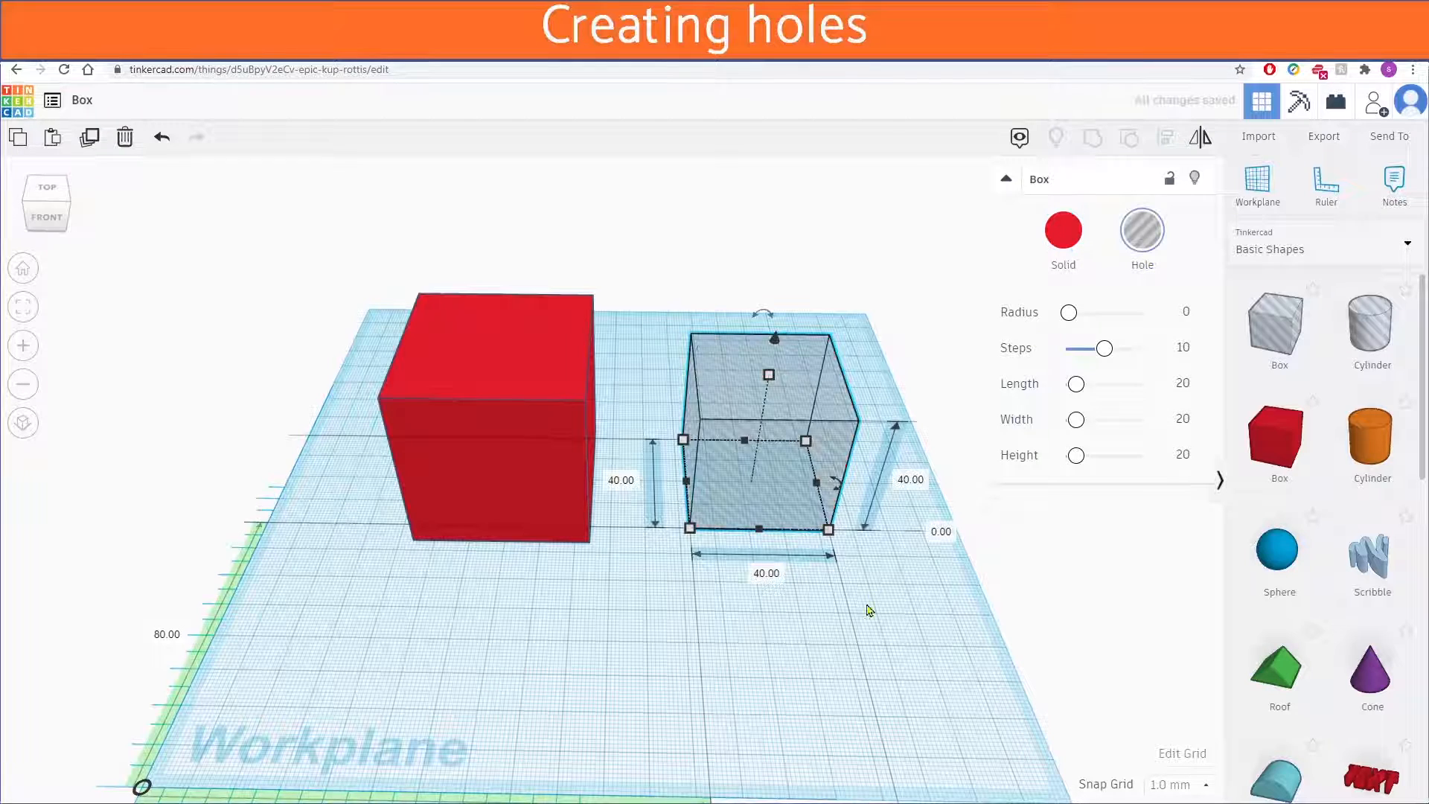
right_click_drag(909, 630, 891, 597)
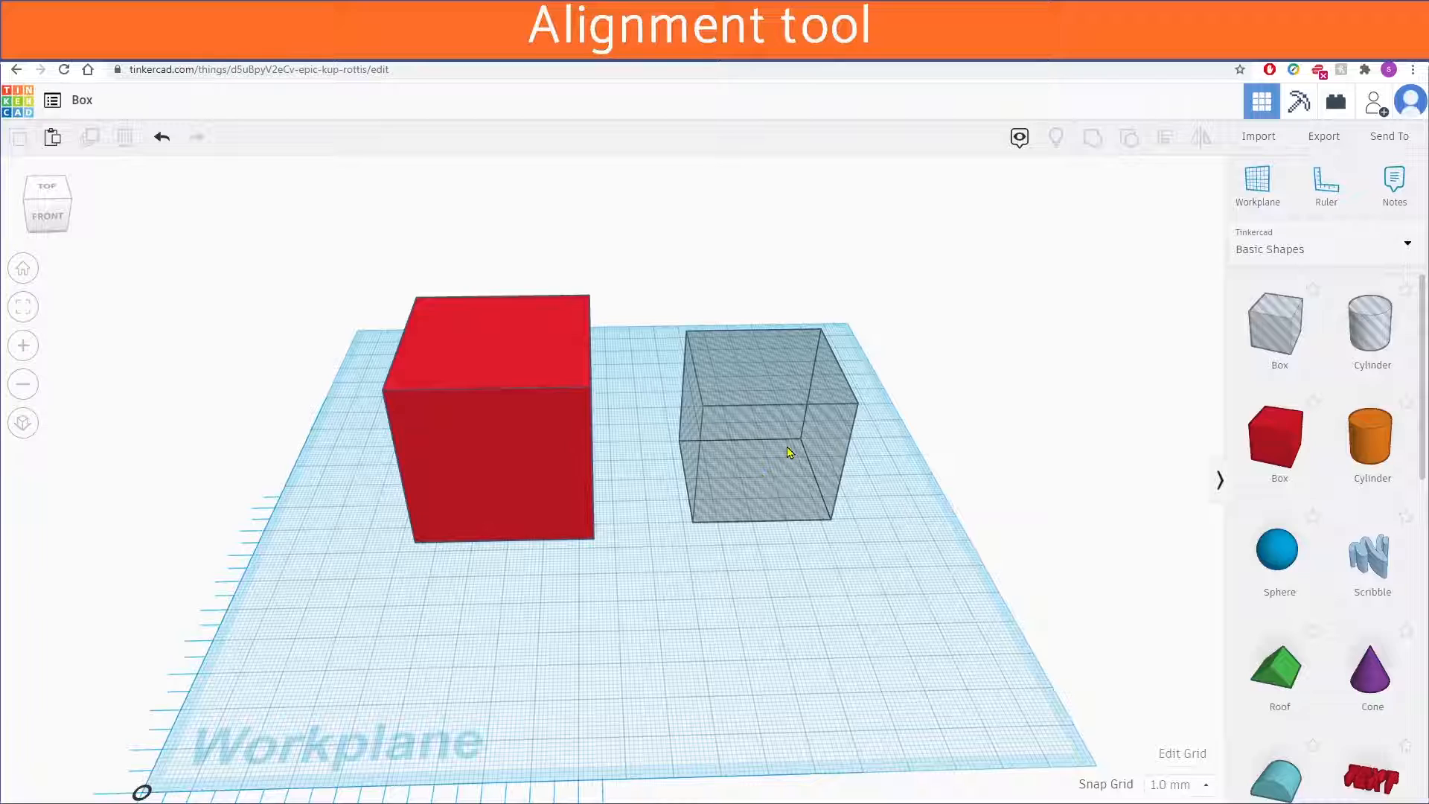
left_click_drag(781, 489, 510, 454)
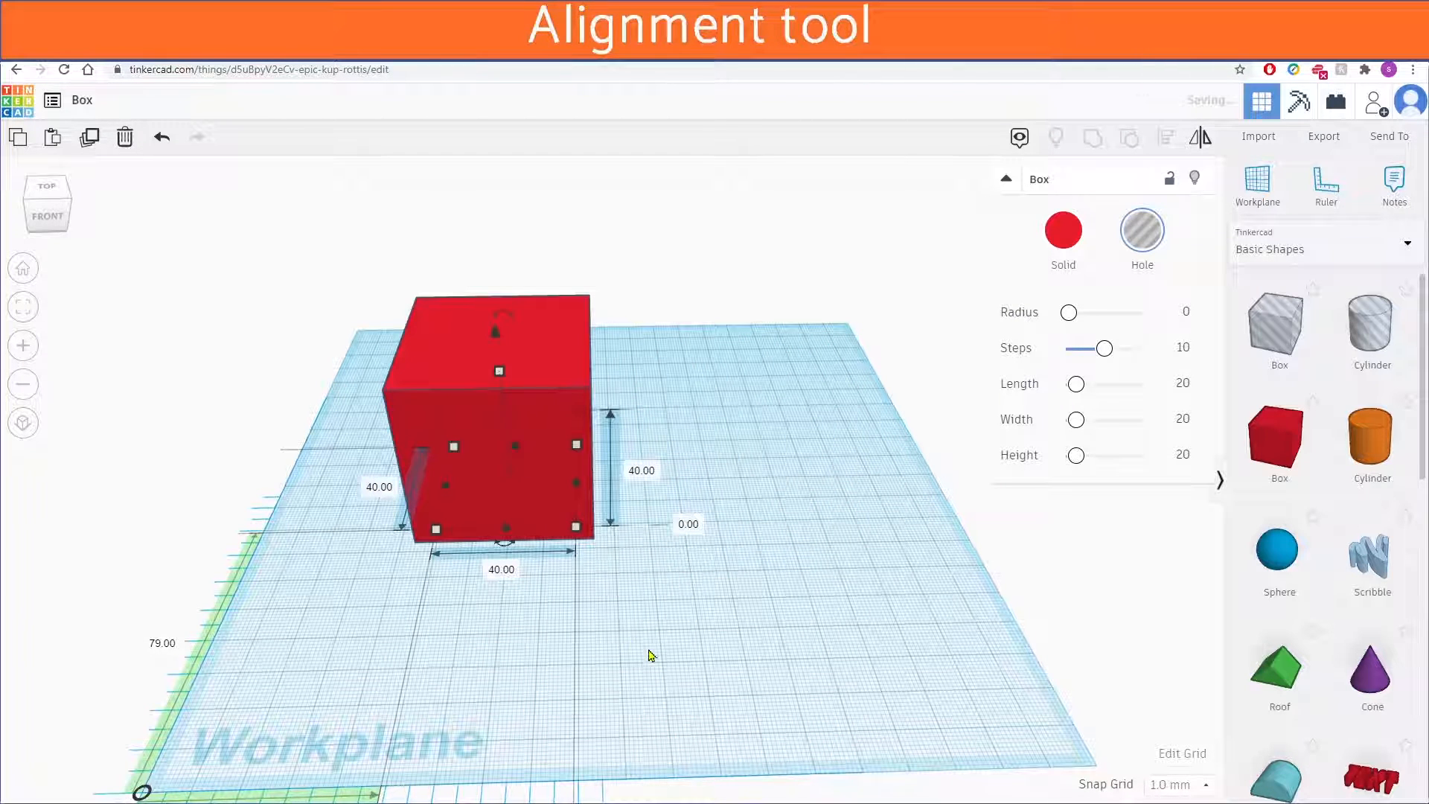
Make the larger red box transparent to reveal the hole box inside it.
left_click(580, 341)
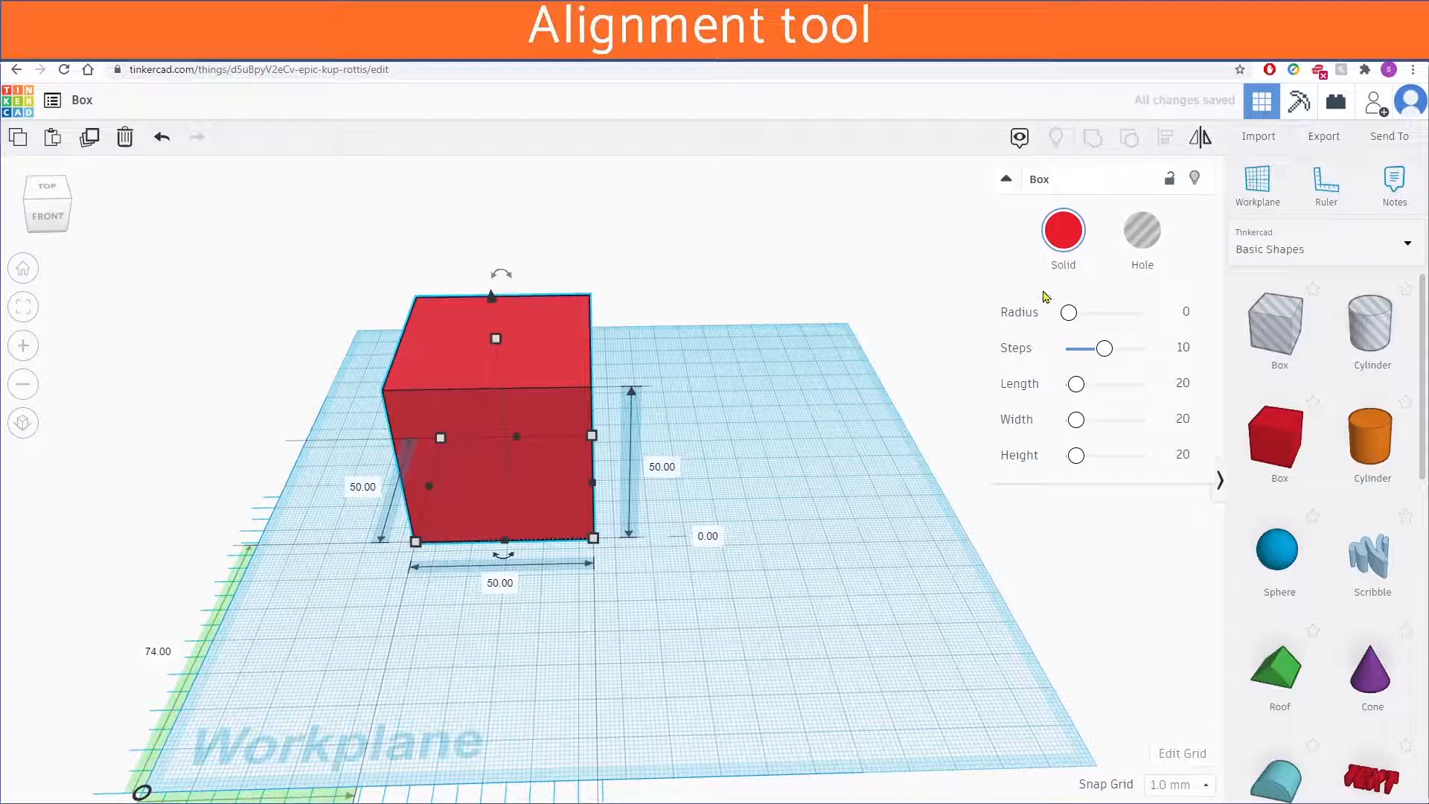
left_click(1066, 246)
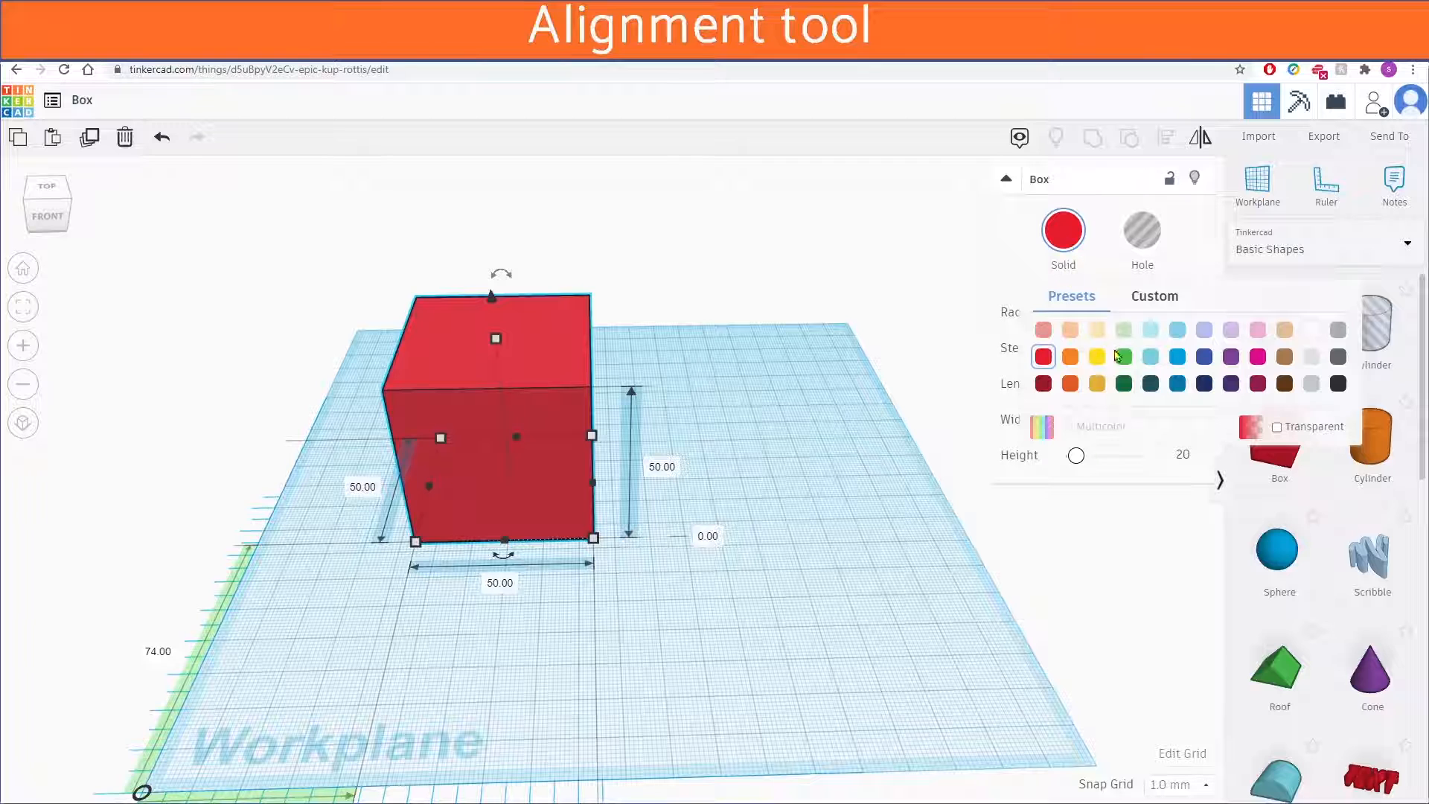
left_click(1277, 428)
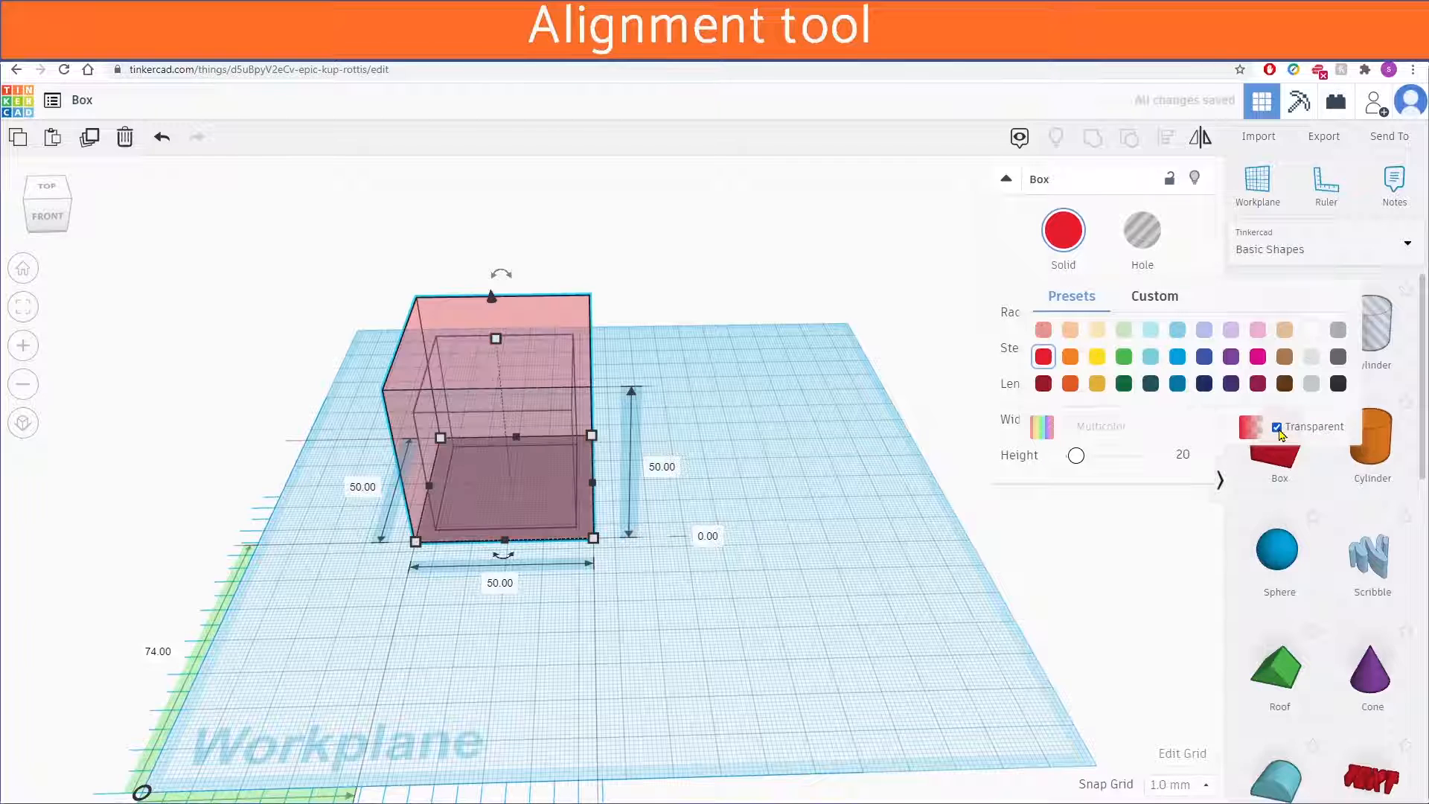
left_click(839, 586)
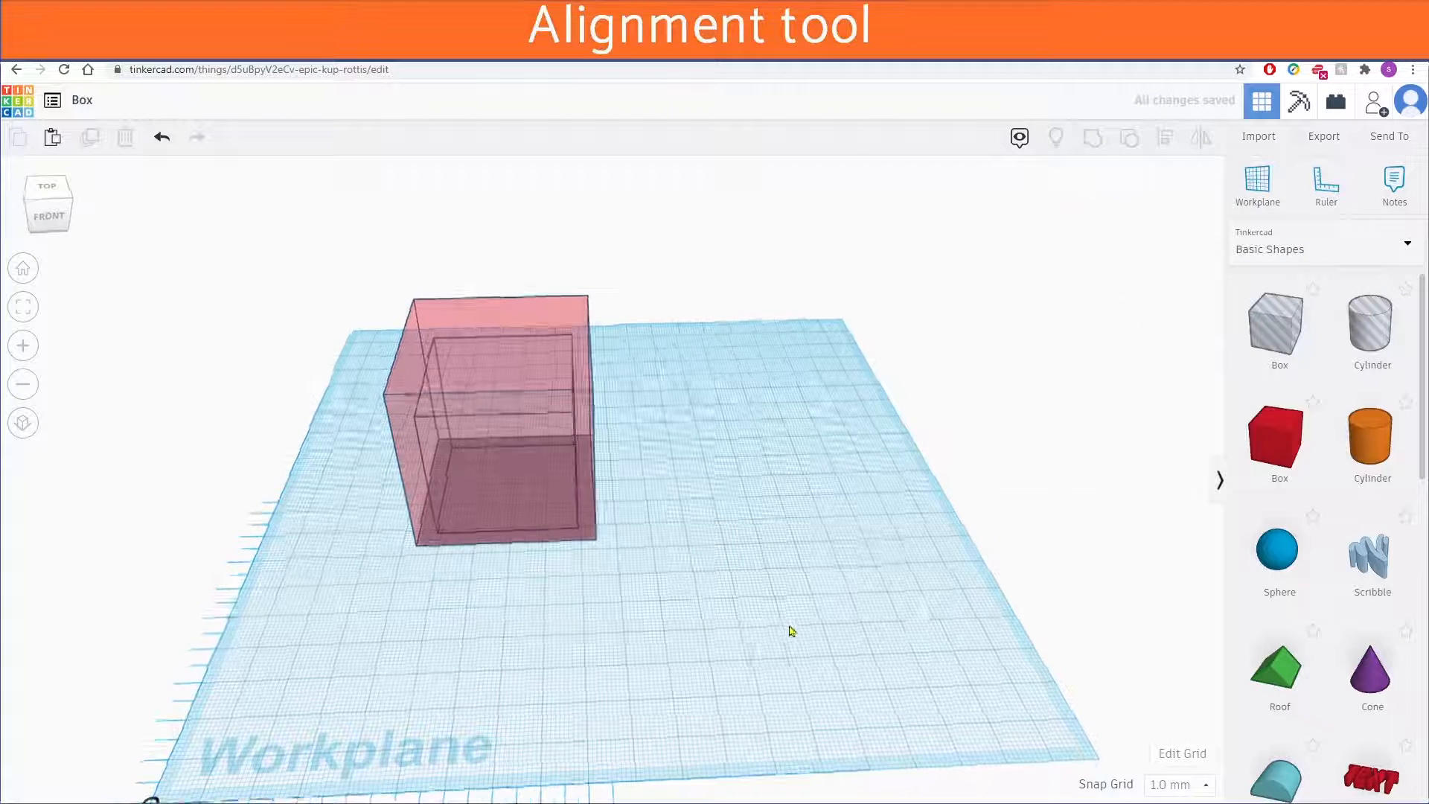
right_click_drag(791, 628, 751, 629)
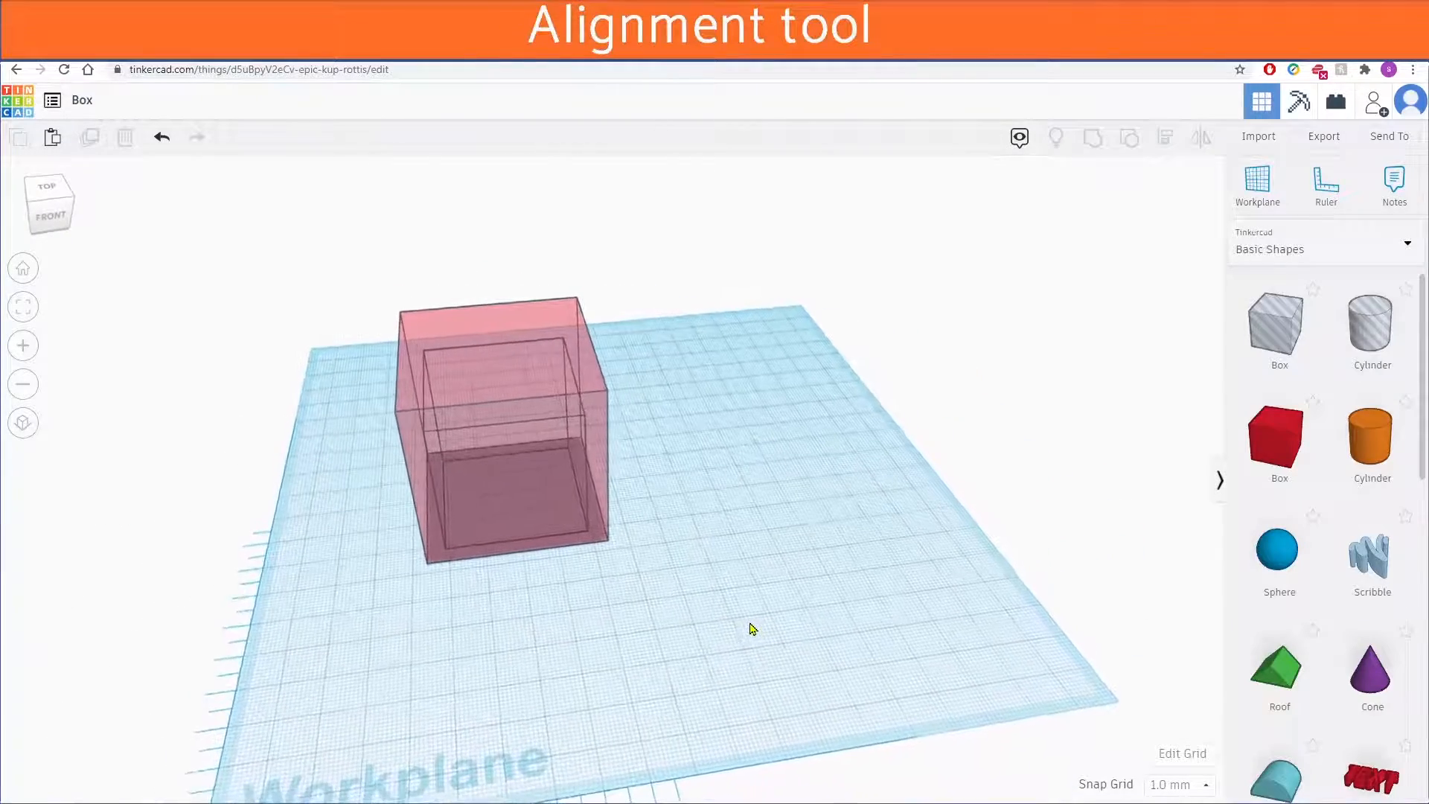
Move the transparent red box out beside the hole box and shift the hole box slightly forward.
left_click(539, 422)
left_click_drag(554, 411, 794, 377)
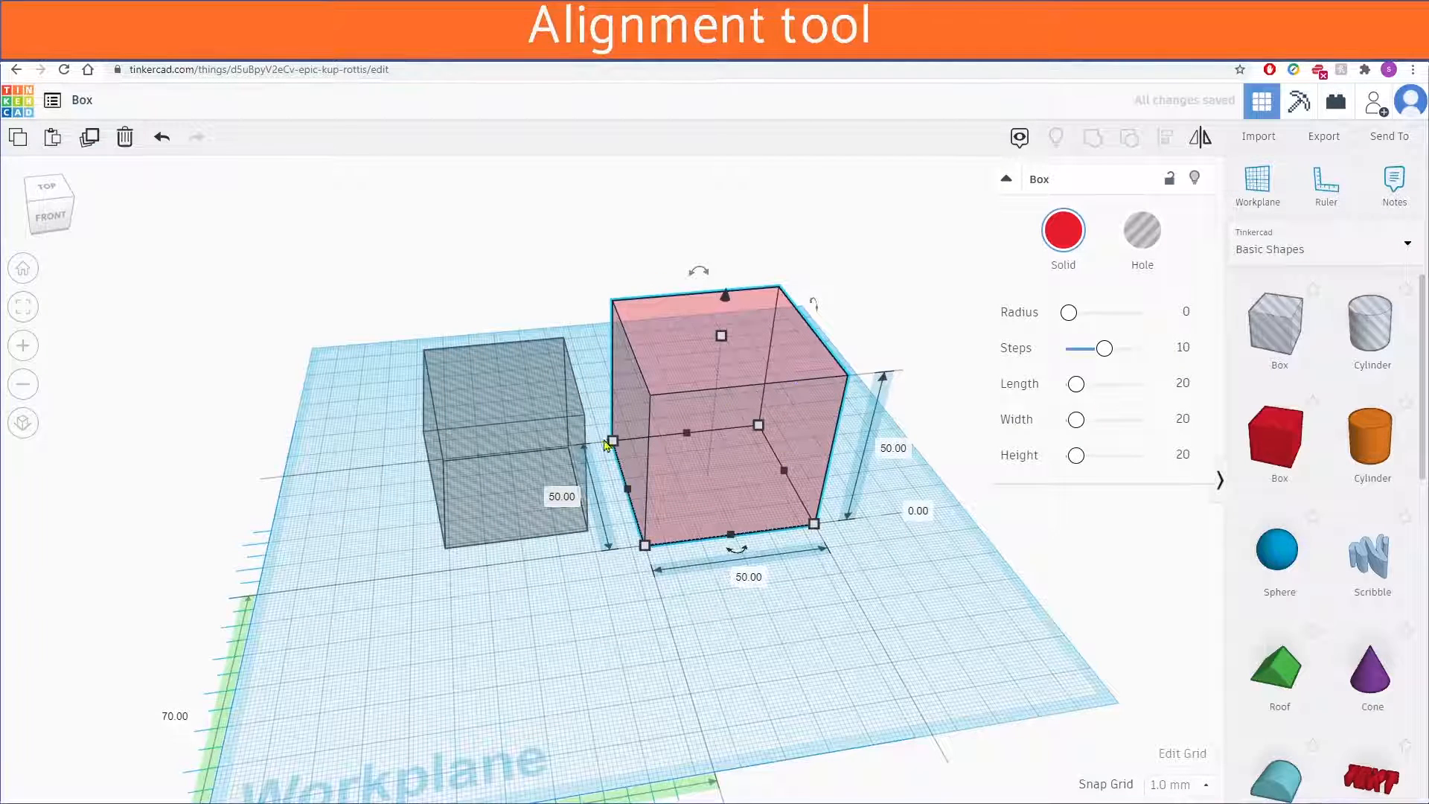
left_click(532, 492)
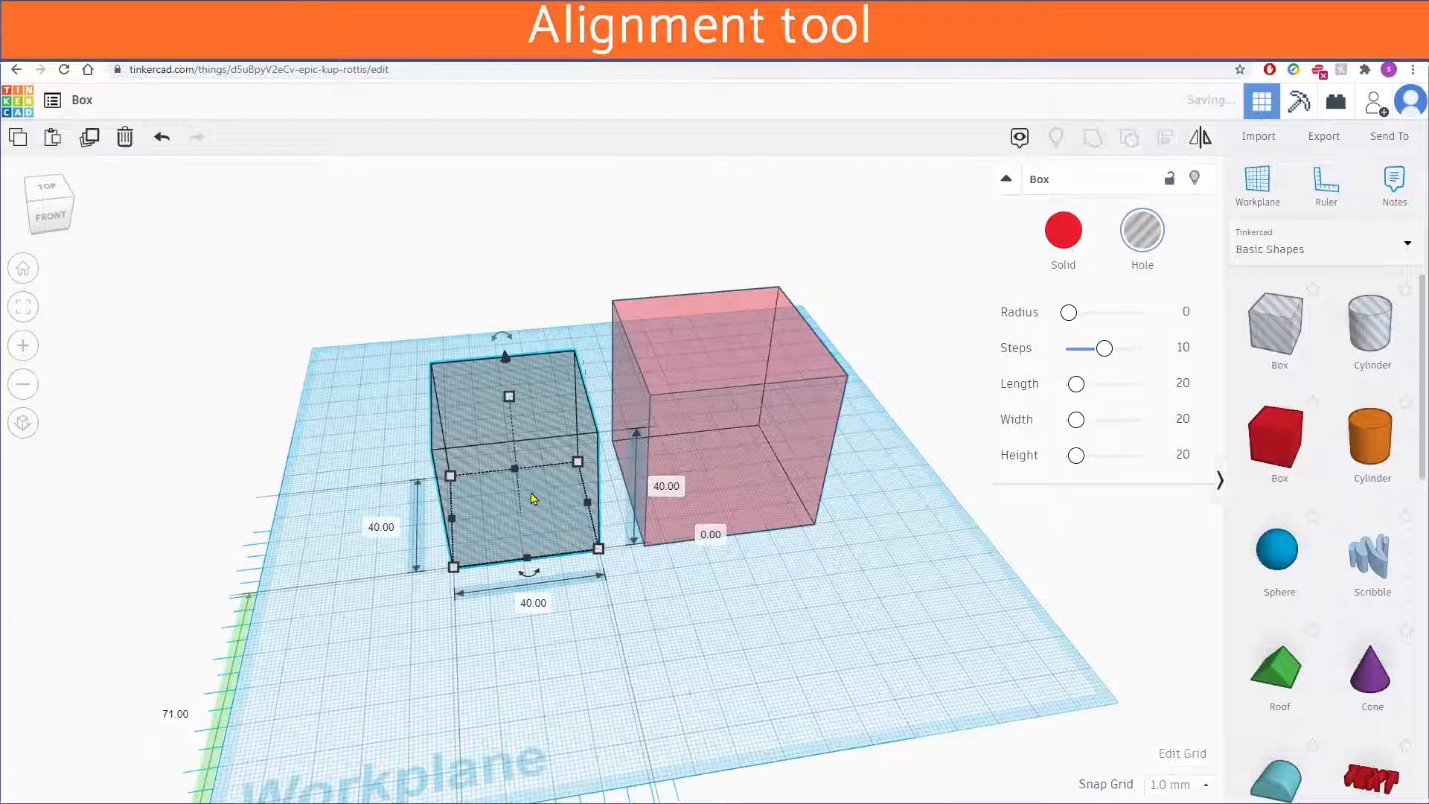
left_click(702, 601)
right_click_drag(706, 601, 393, 331)
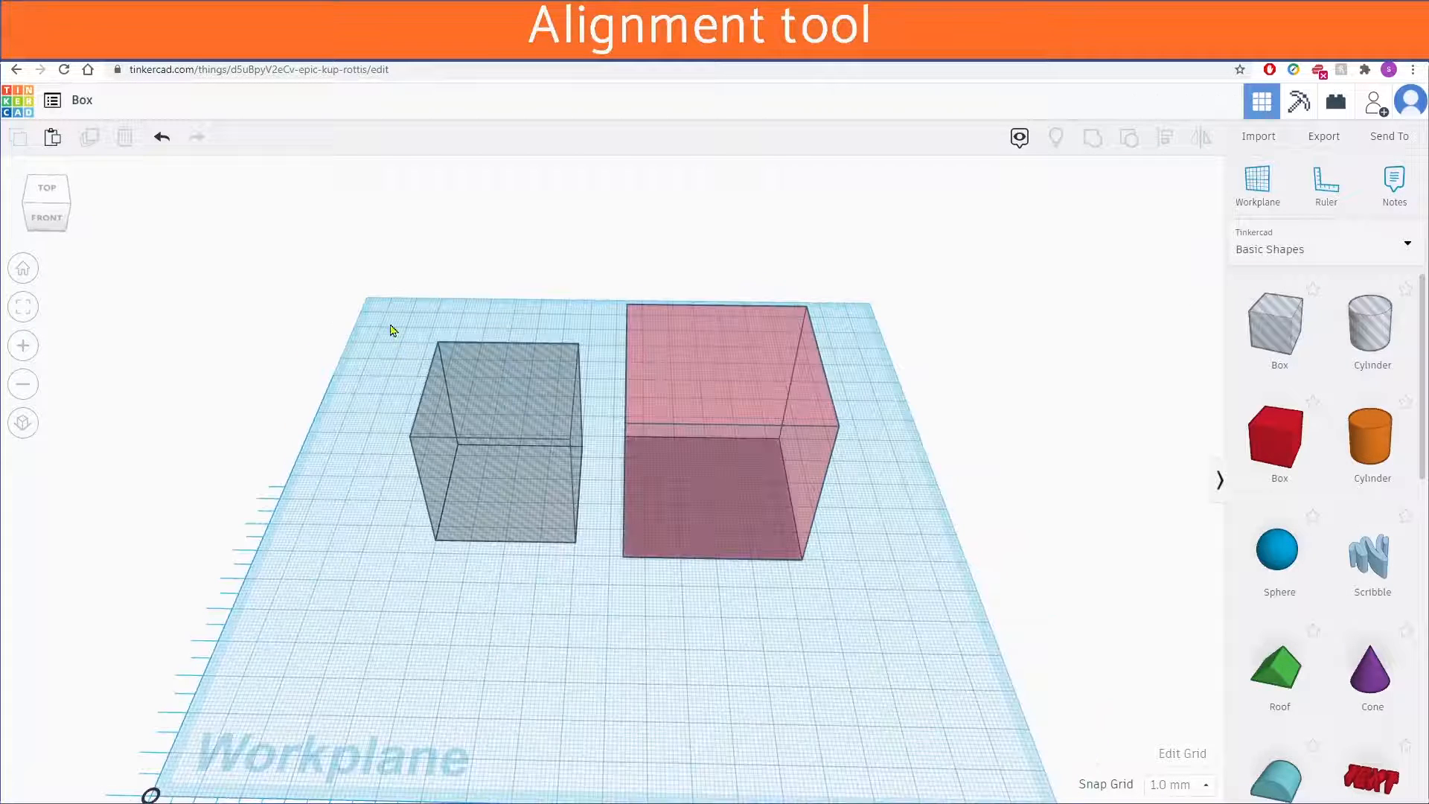
Select both boxes and use Align to centre them on each other along the workplane's width.
left_click_drag(380, 304, 929, 650)
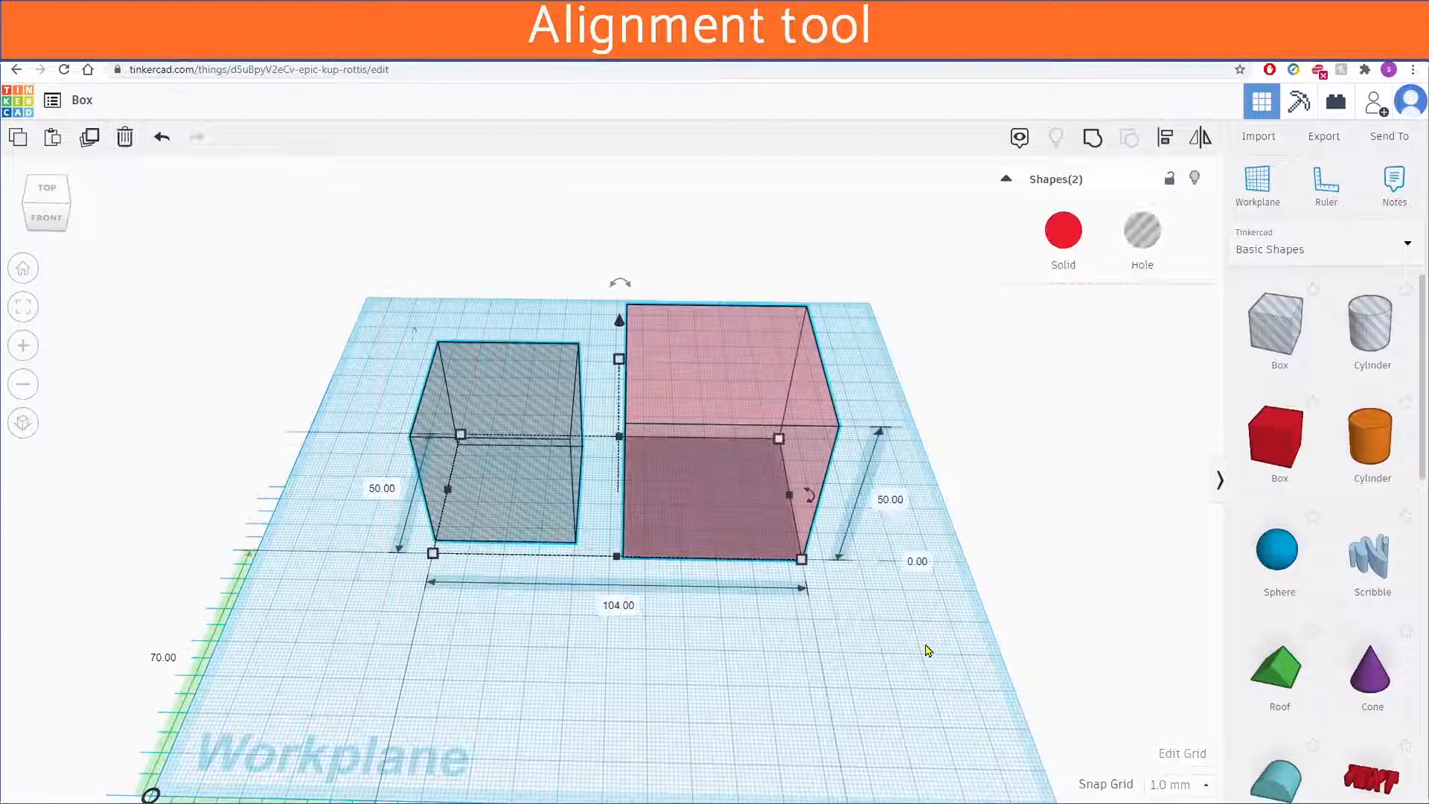
key("l")
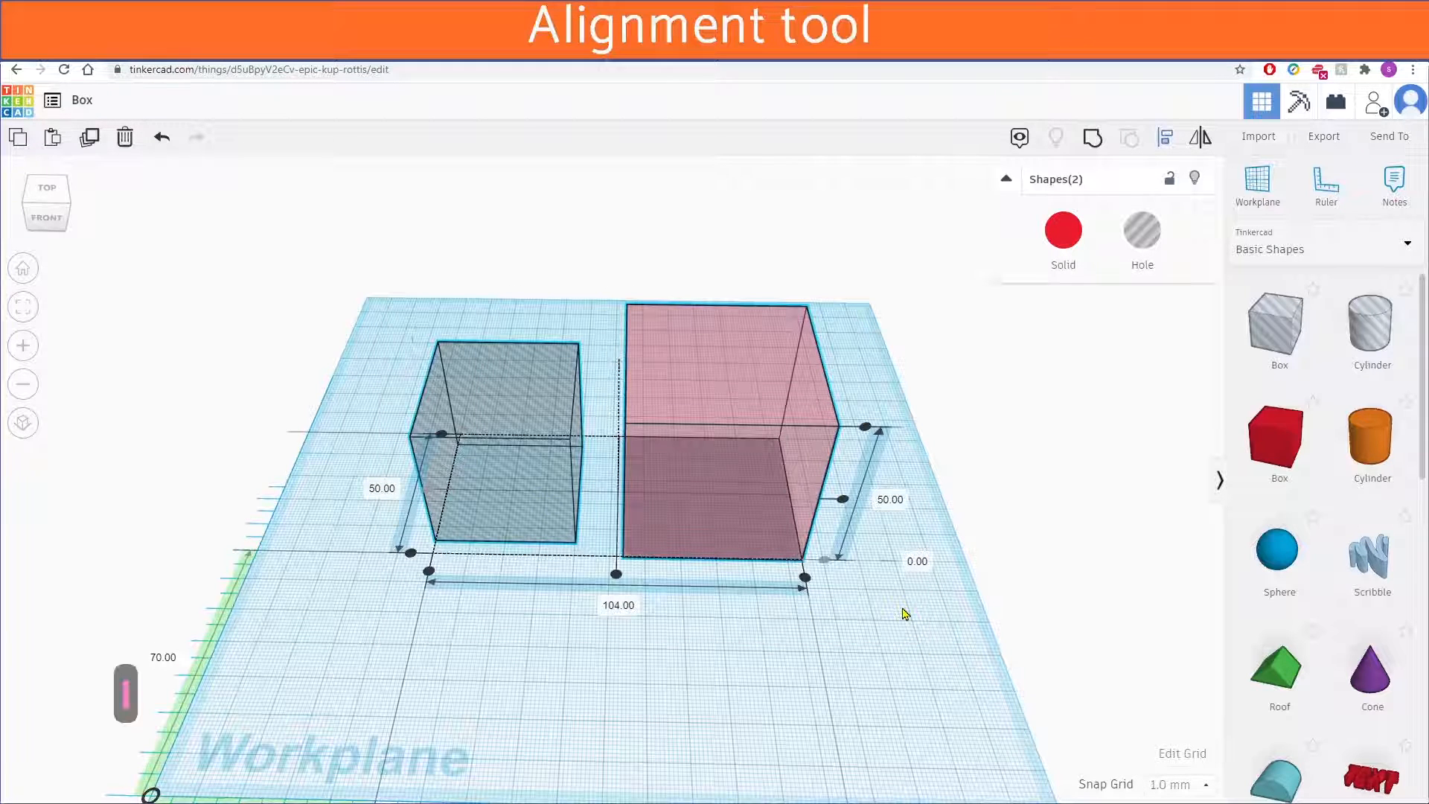
right_click_drag(832, 676, 817, 633)
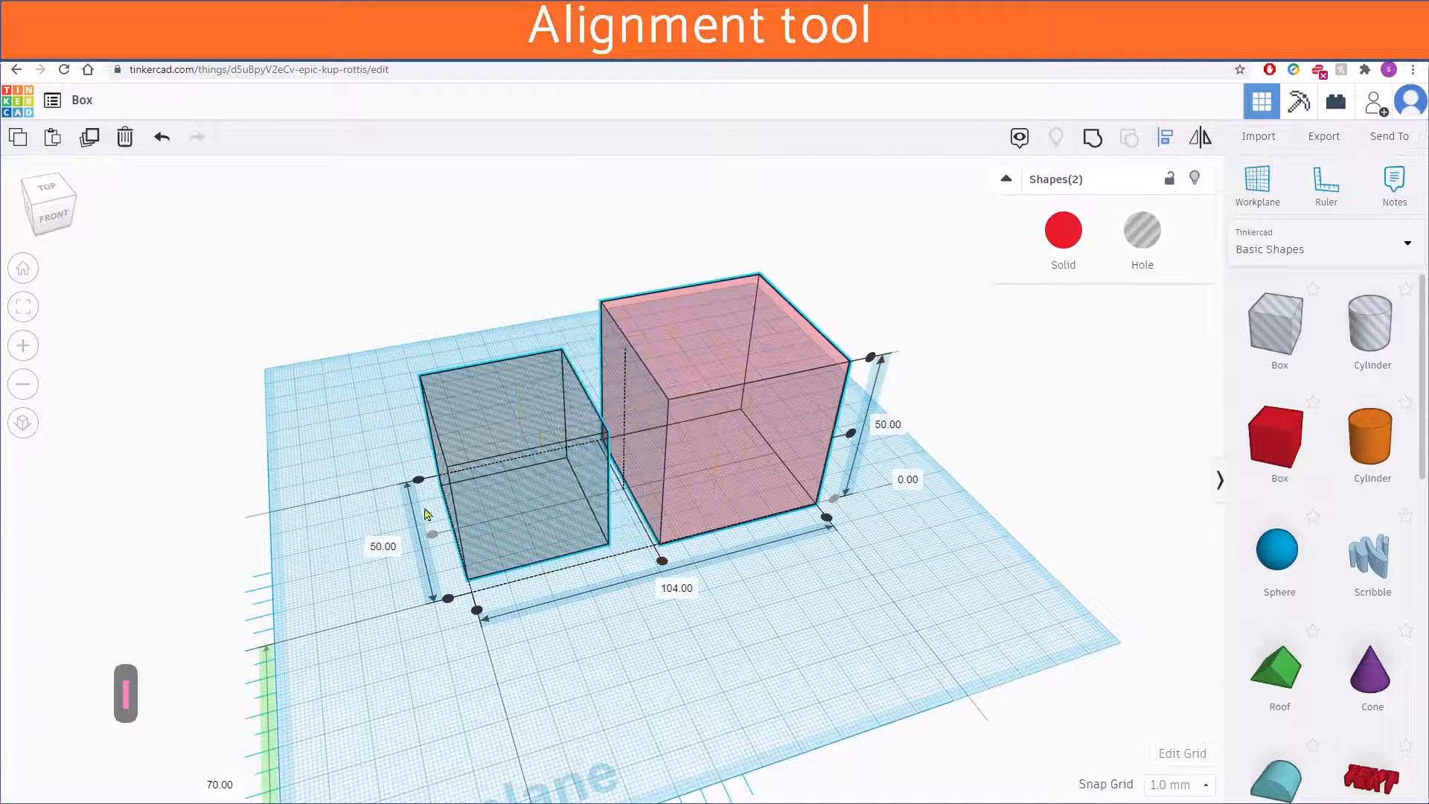
left_click(661, 563)
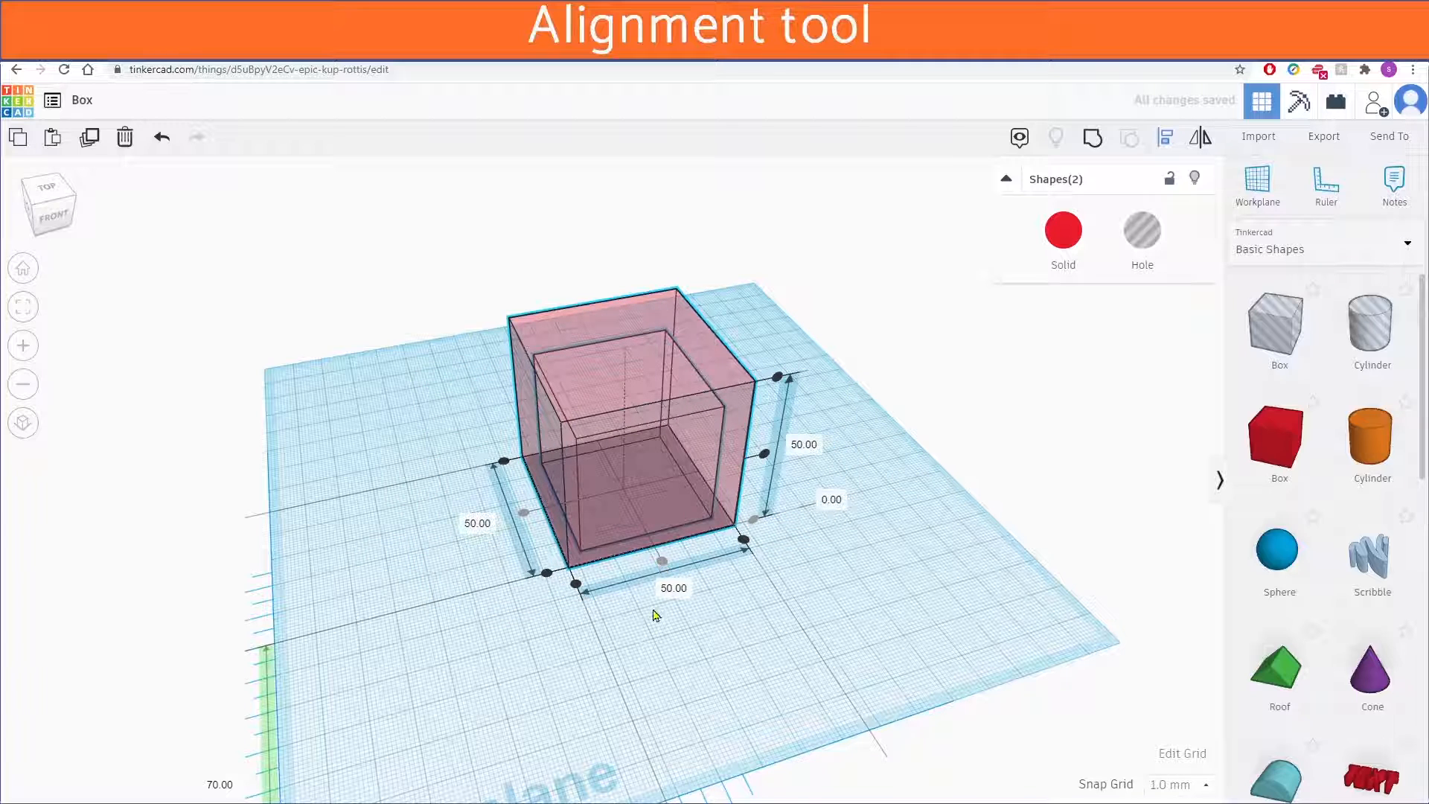
right_click_drag(539, 684, 642, 595)
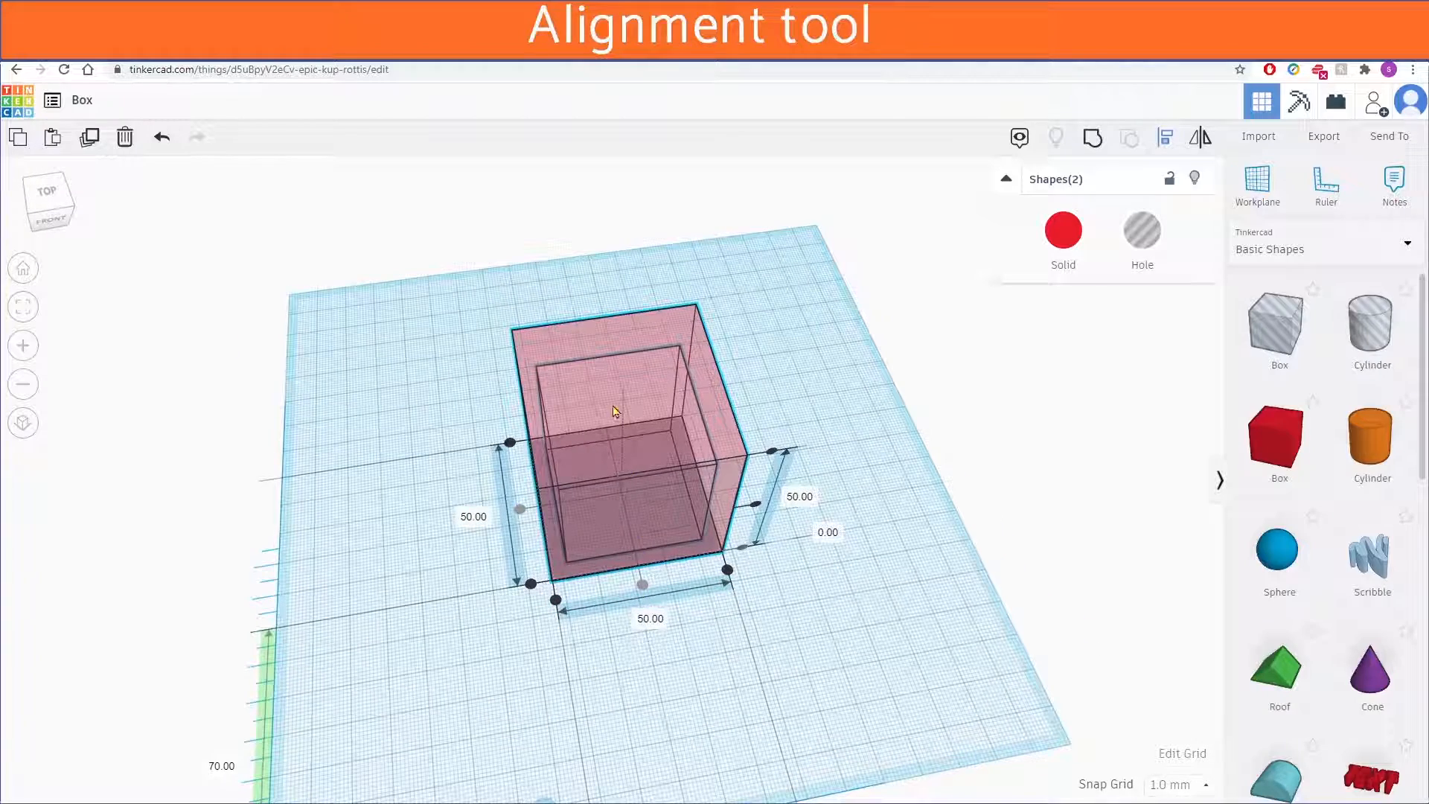
Align the top faces of the hole box and the transparent box at the same height.
right_click_drag(659, 681, 585, 677)
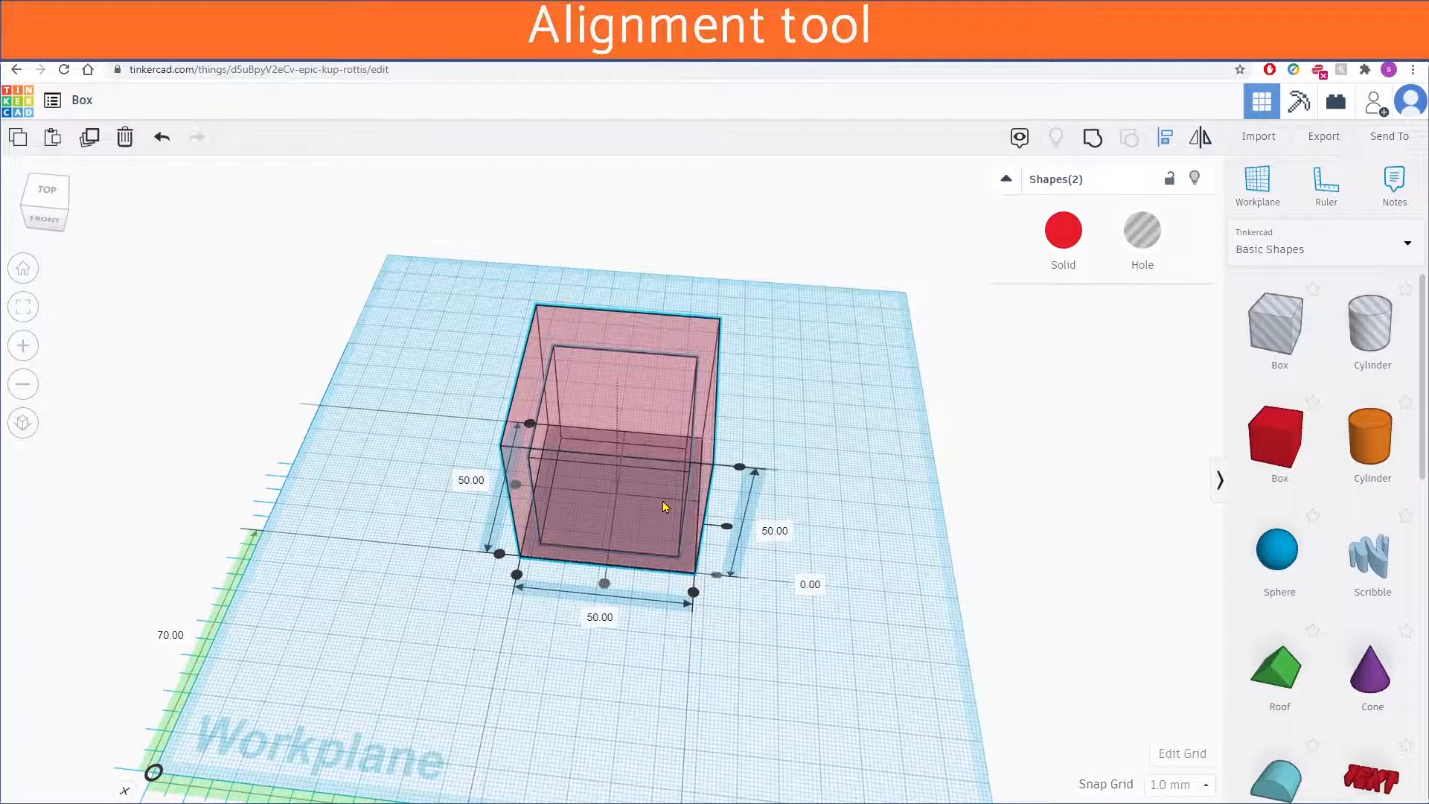
left_click(742, 472)
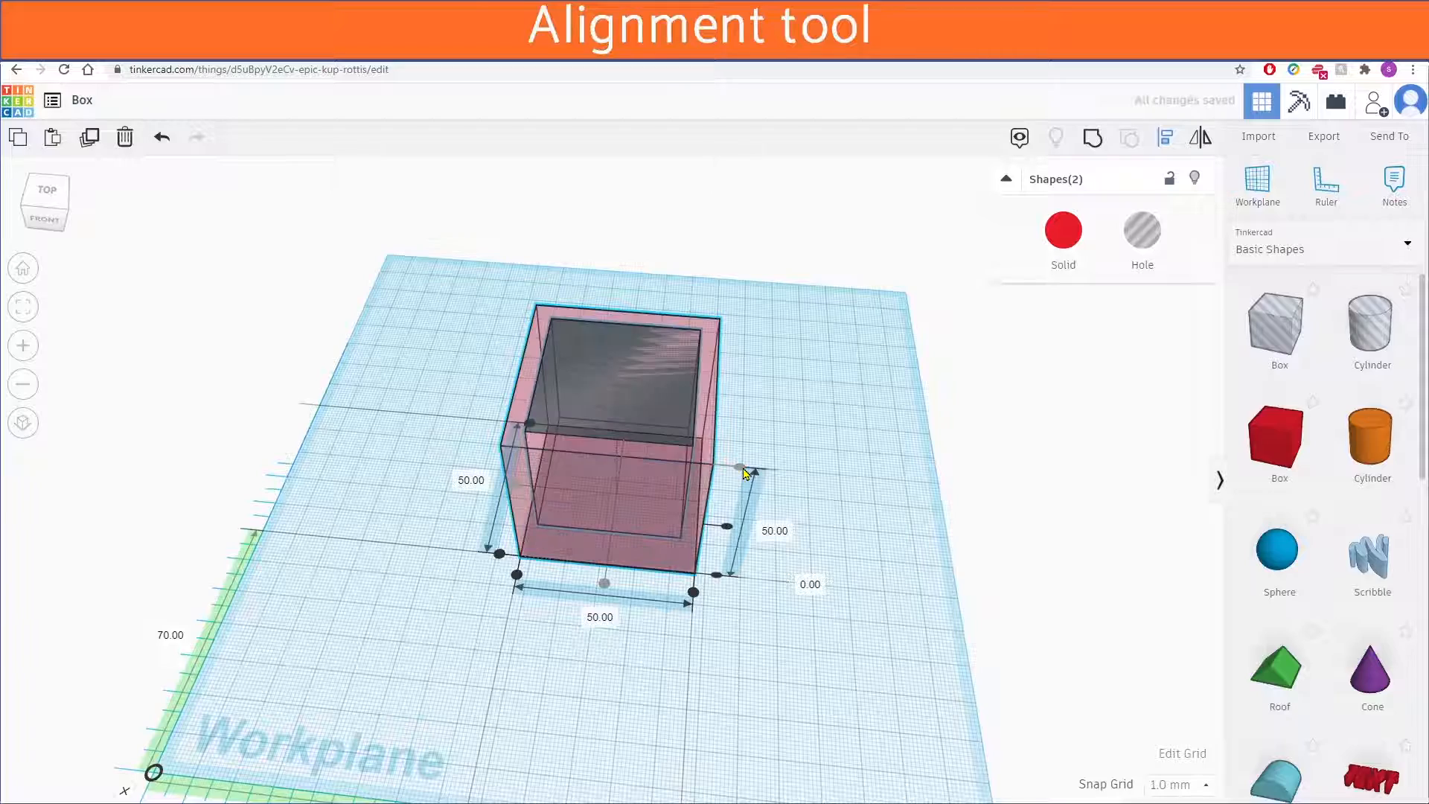
right_click_drag(797, 396, 878, 347)
right_click_drag(752, 673, 715, 521)
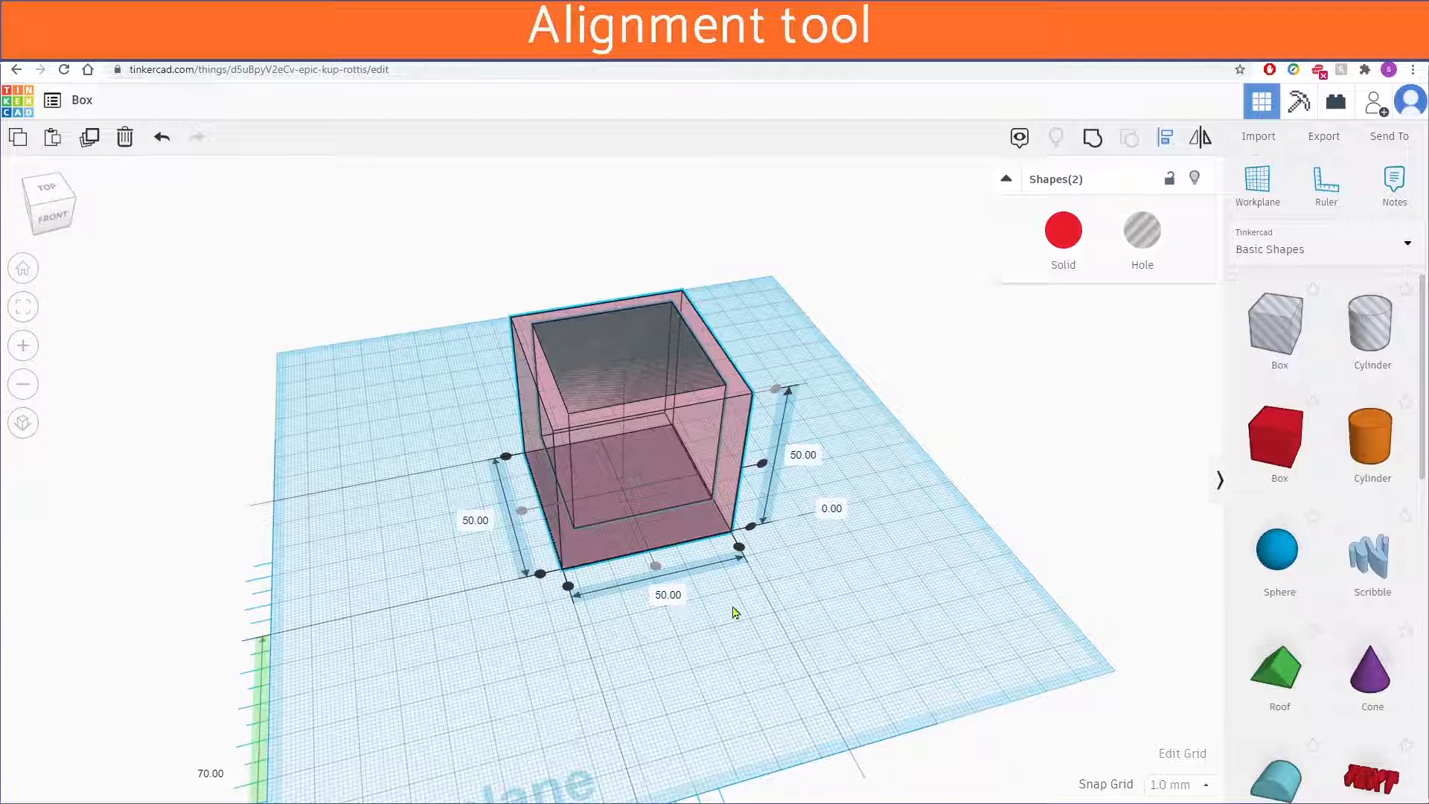
Group the transparent box with the hole box to cut an open-topped cavity.
left_click(828, 608)
right_click_drag(899, 550, 822, 578)
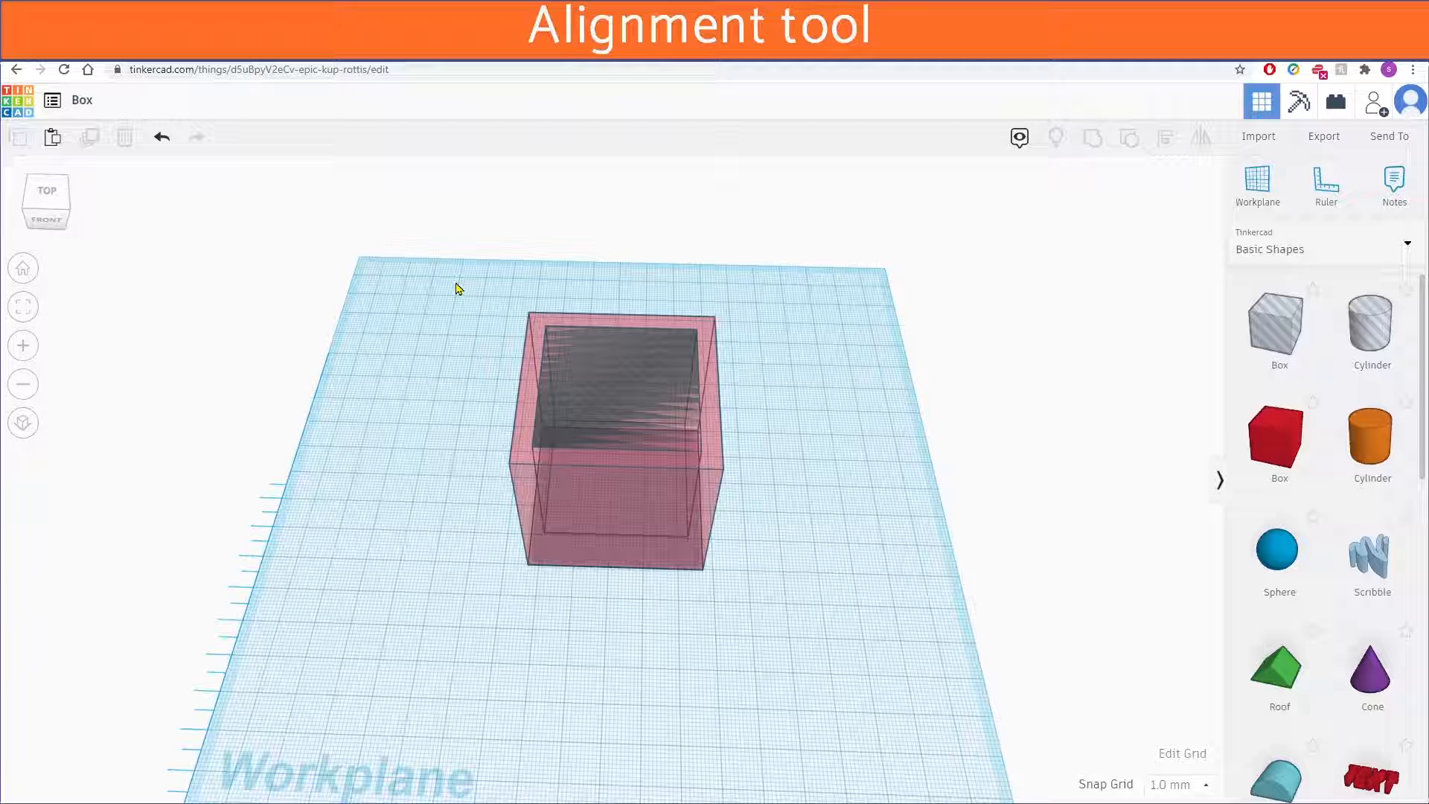
left_click_drag(458, 288, 797, 664)
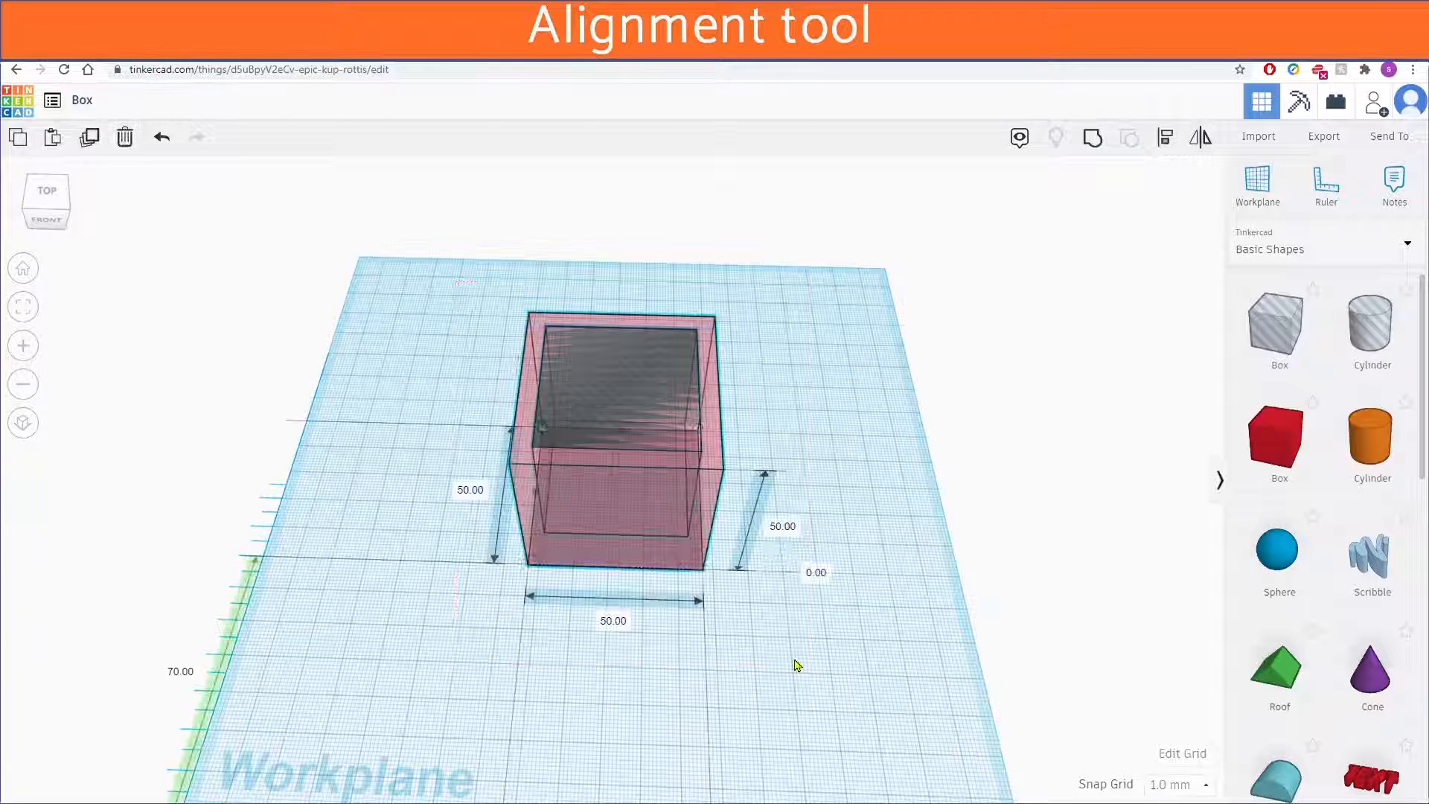
left_click(1094, 142)
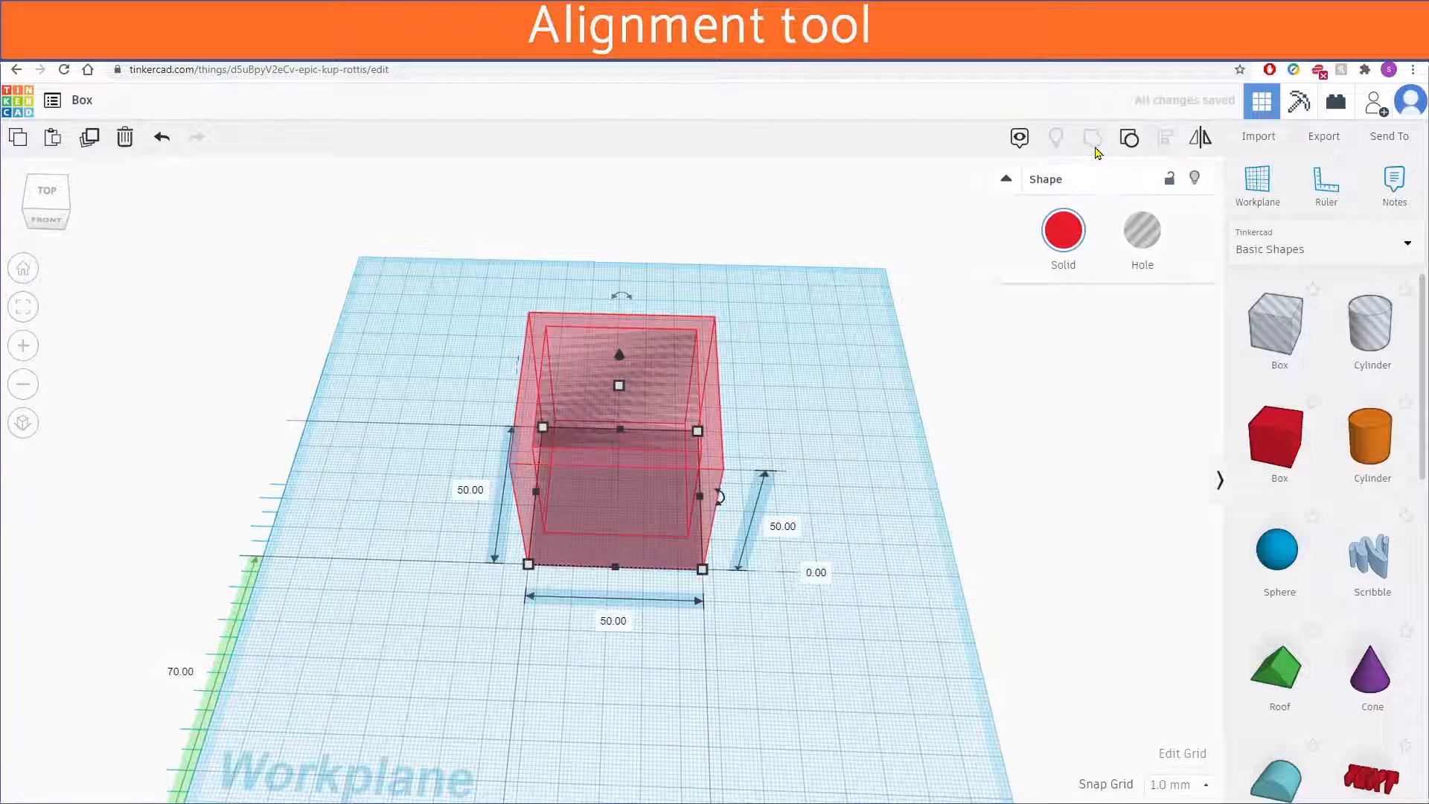
left_click(878, 344)
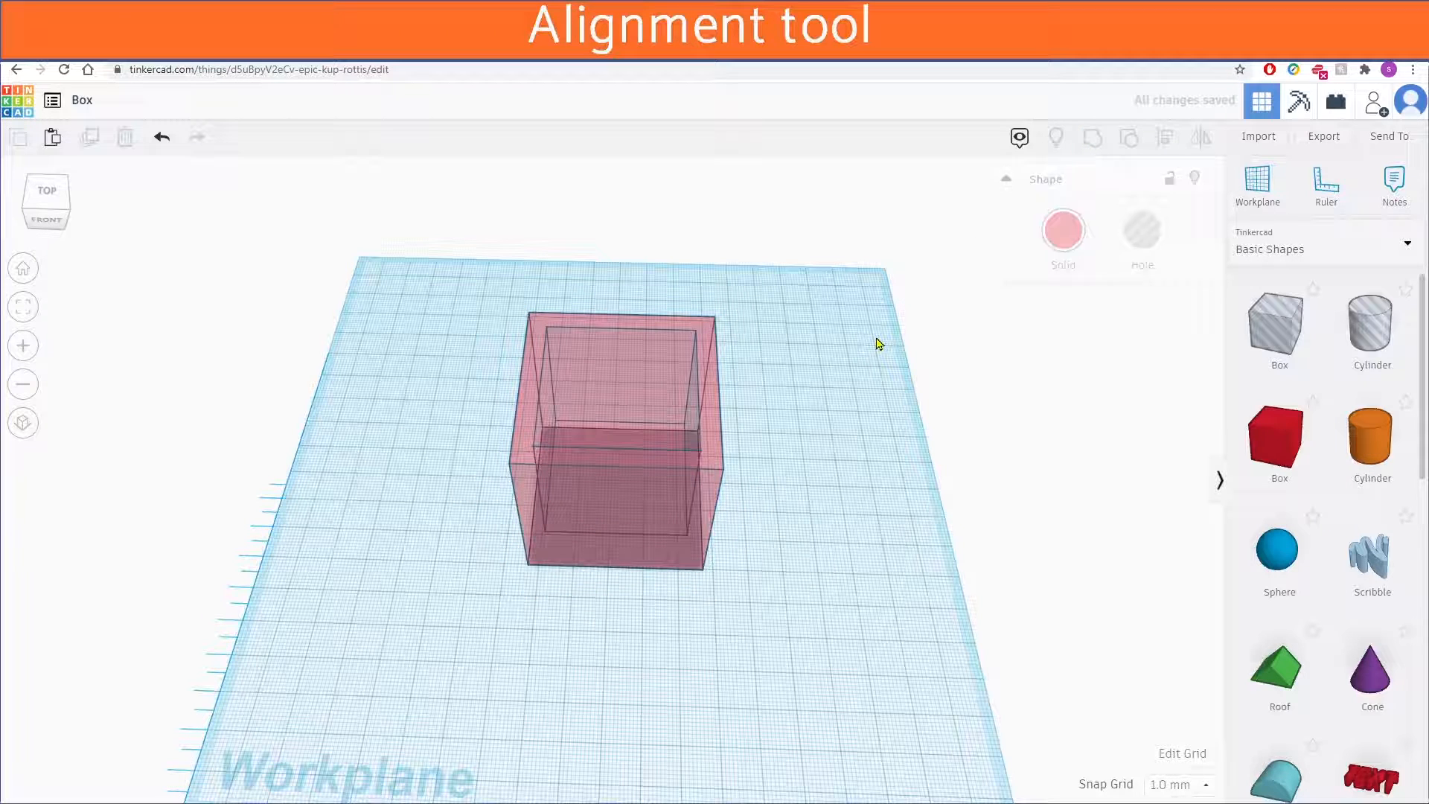
Turn off transparency for the grouped red box.
left_click(719, 485)
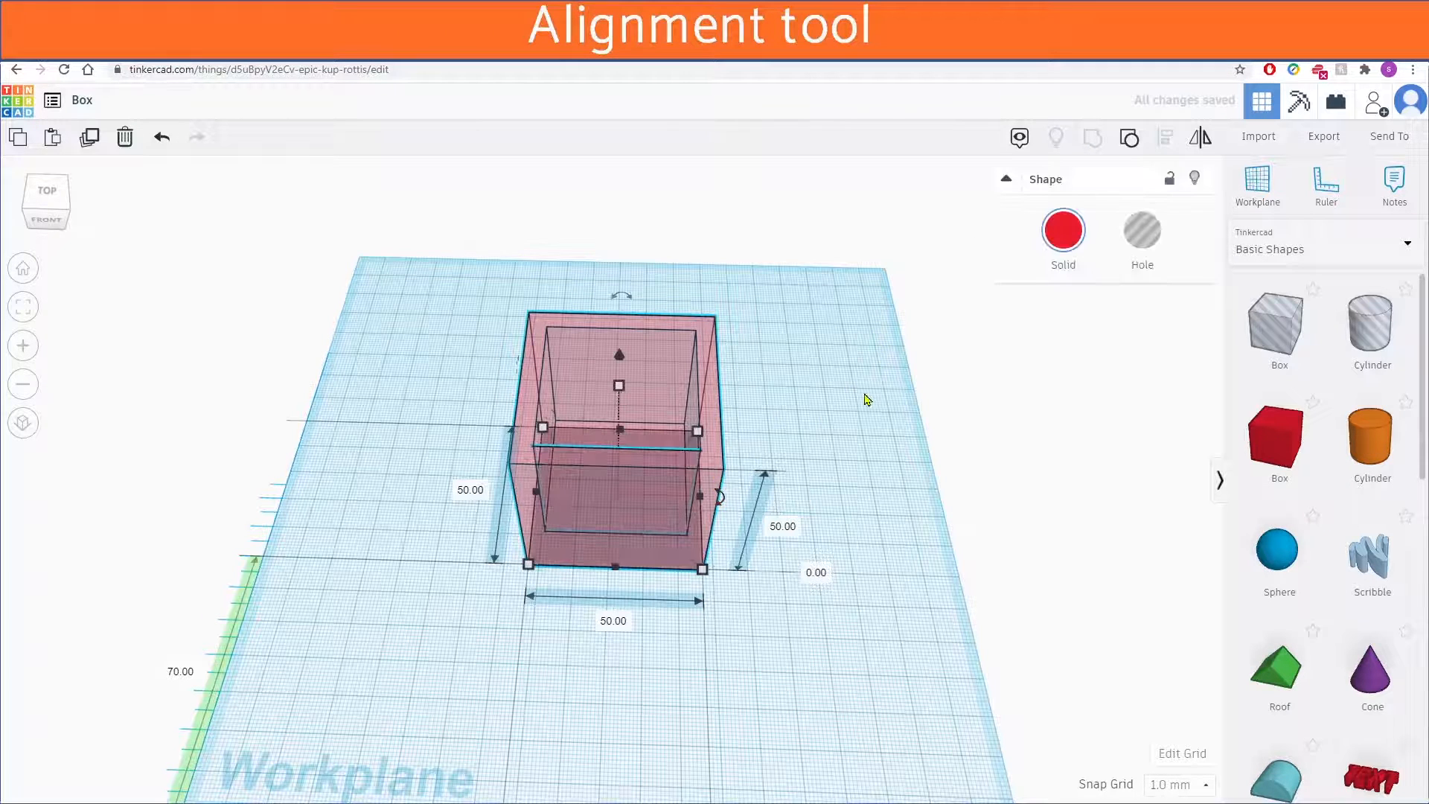
left_click(720, 376)
left_click(720, 376)
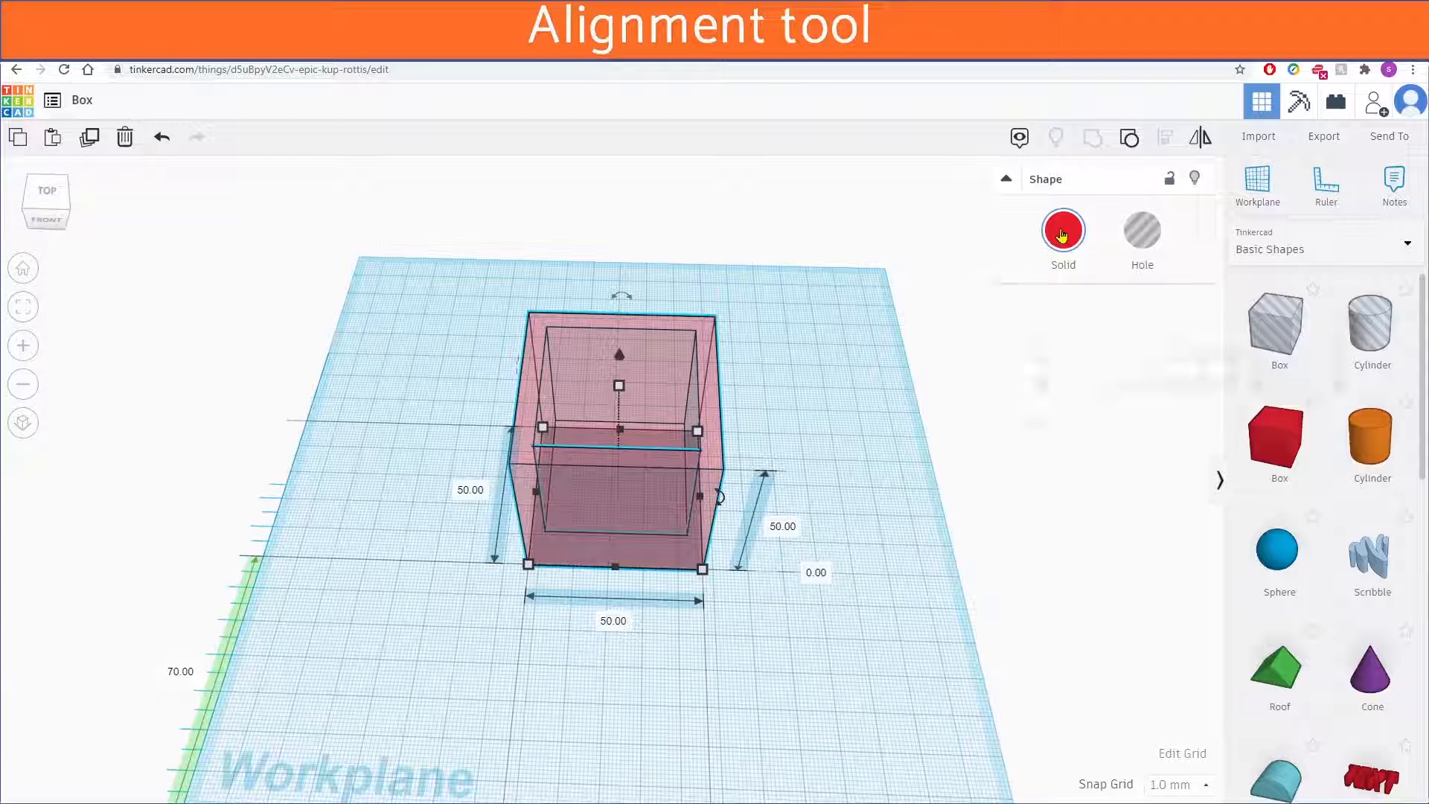
left_click(1064, 230)
left_click(1277, 427)
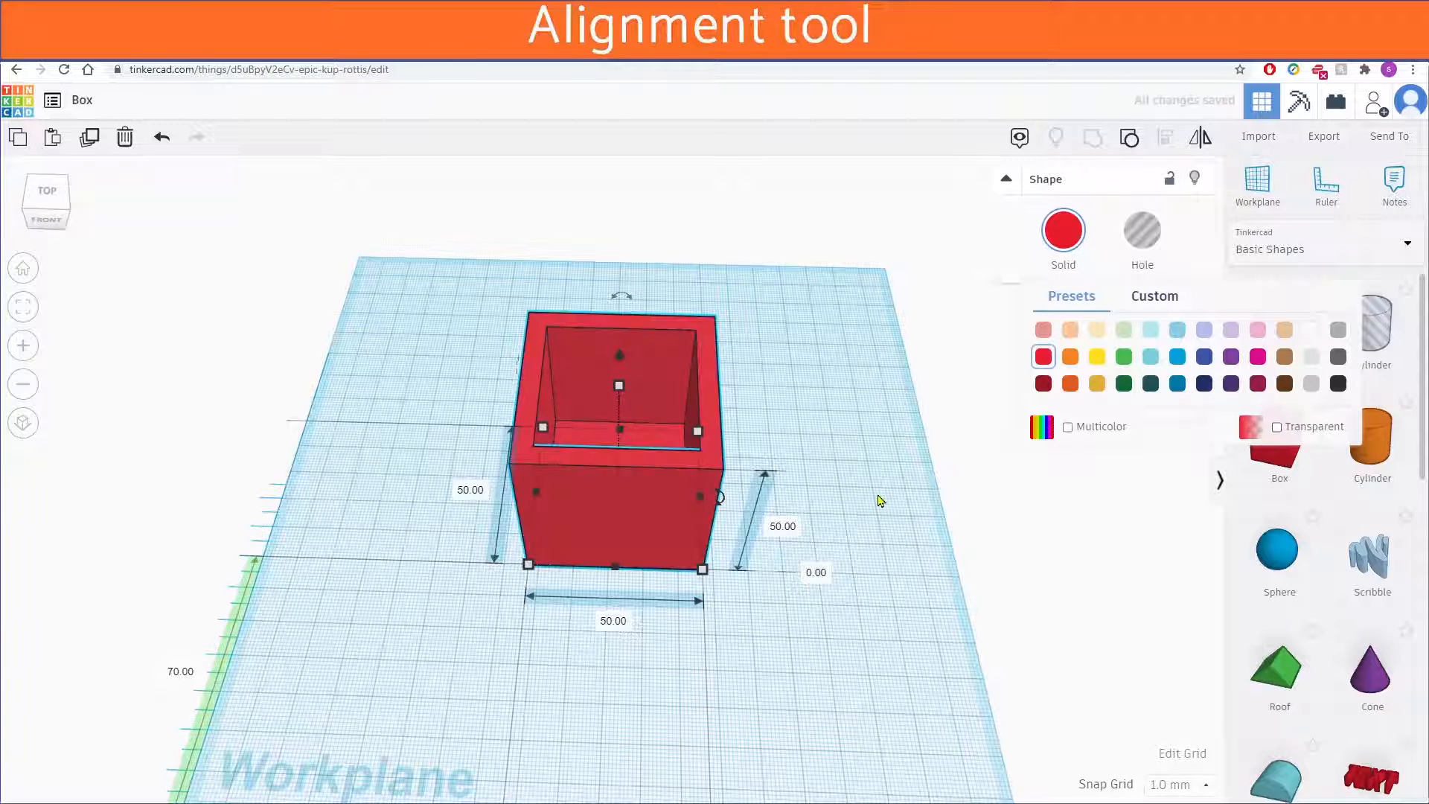
left_click(884, 528)
right_click_drag(884, 528, 941, 521)
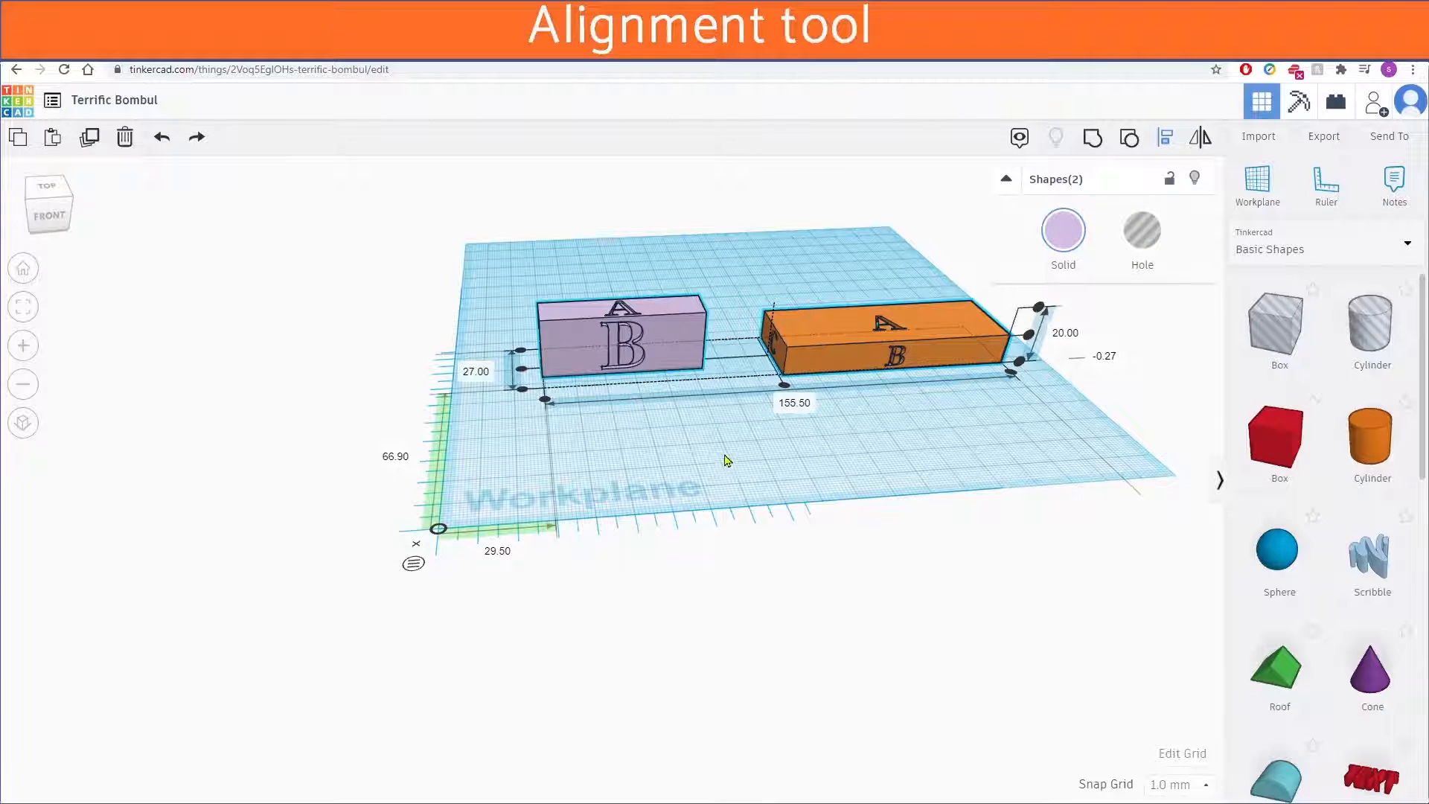
Examine the Align handles around the lilac and orange boxes for their length, width and height directions.
right_click_drag(728, 460, 746, 493)
key("l")
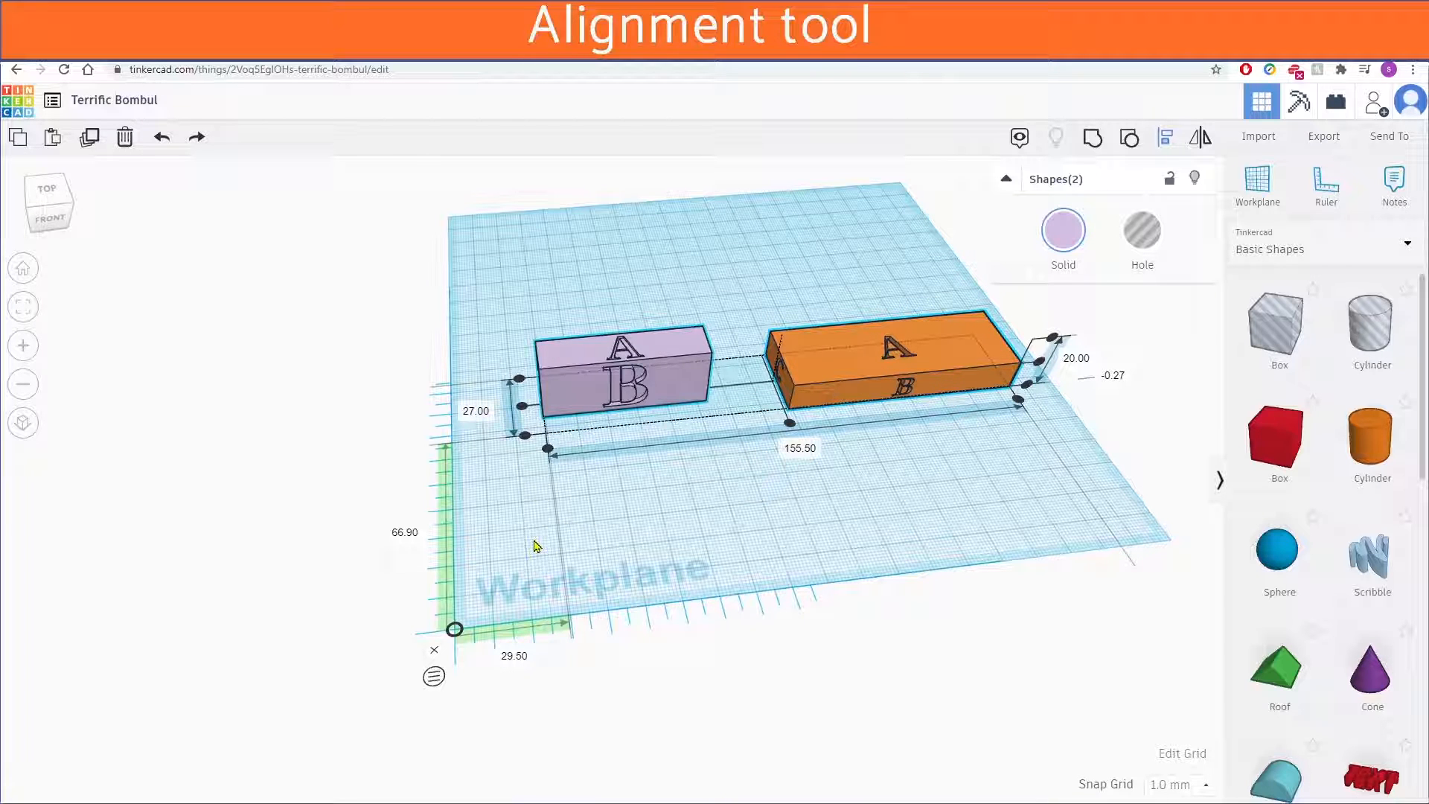
right_click_drag(516, 511, 559, 472)
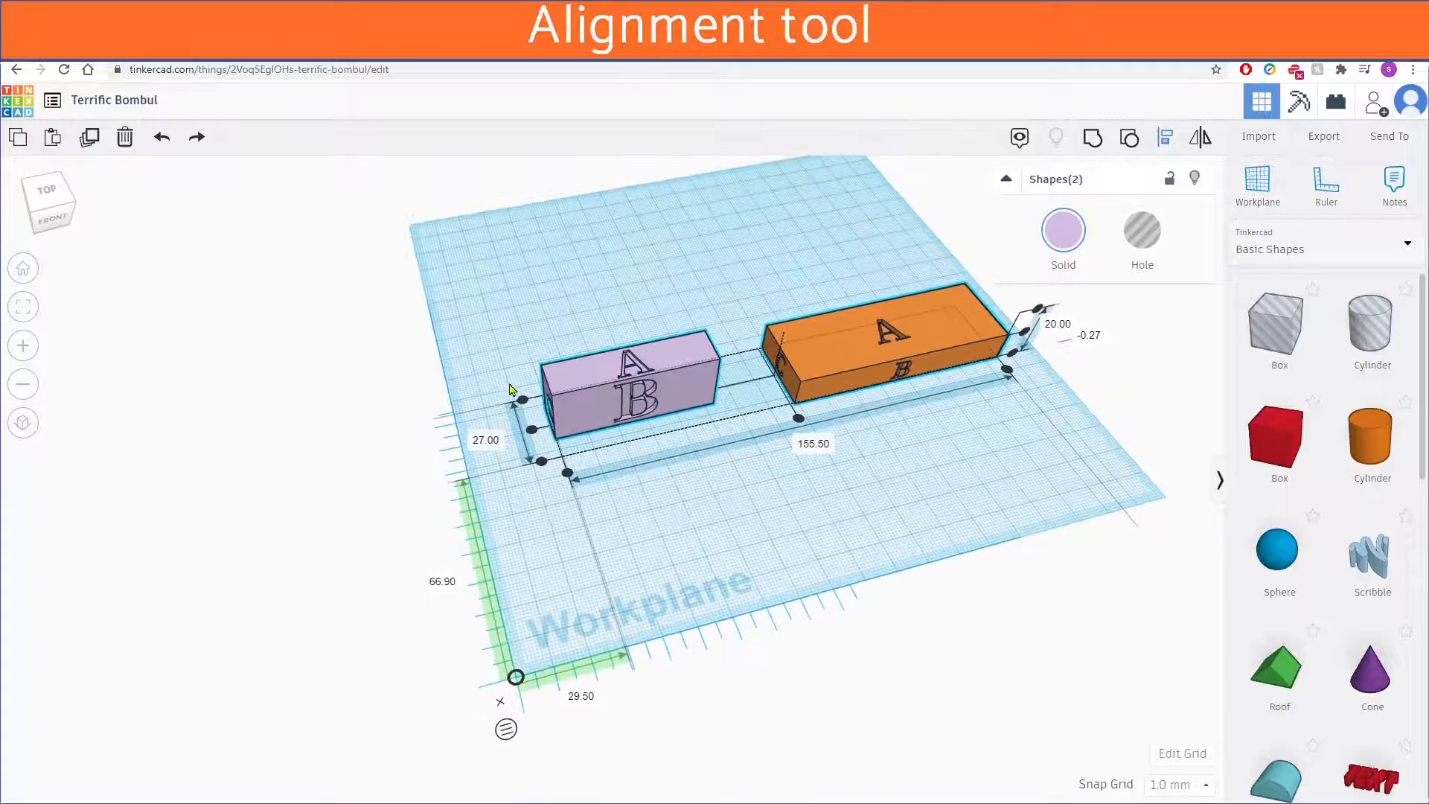
right_click_drag(629, 586, 536, 363)
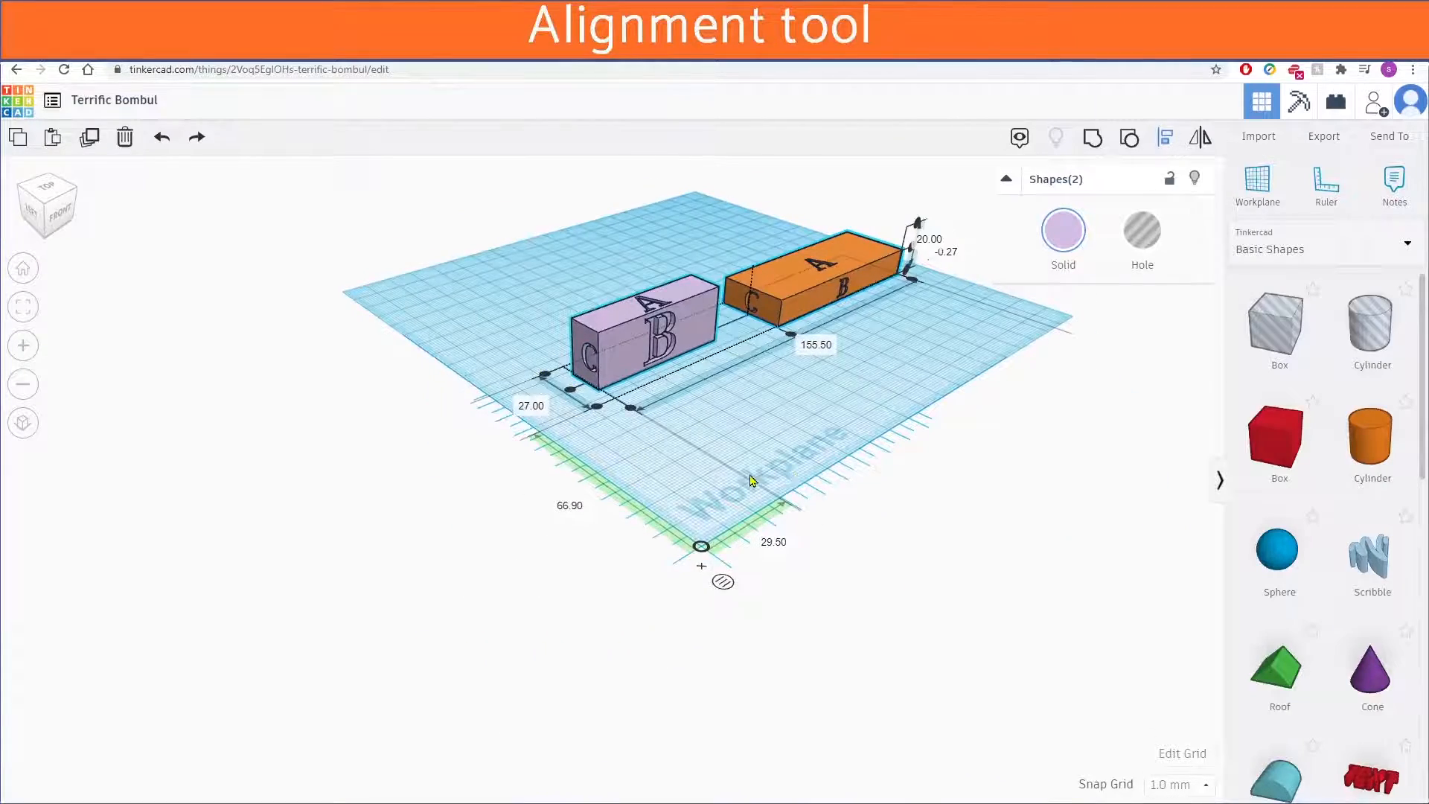
right_click_drag(750, 480, 1037, 392)
right_click_drag(914, 489, 980, 528)
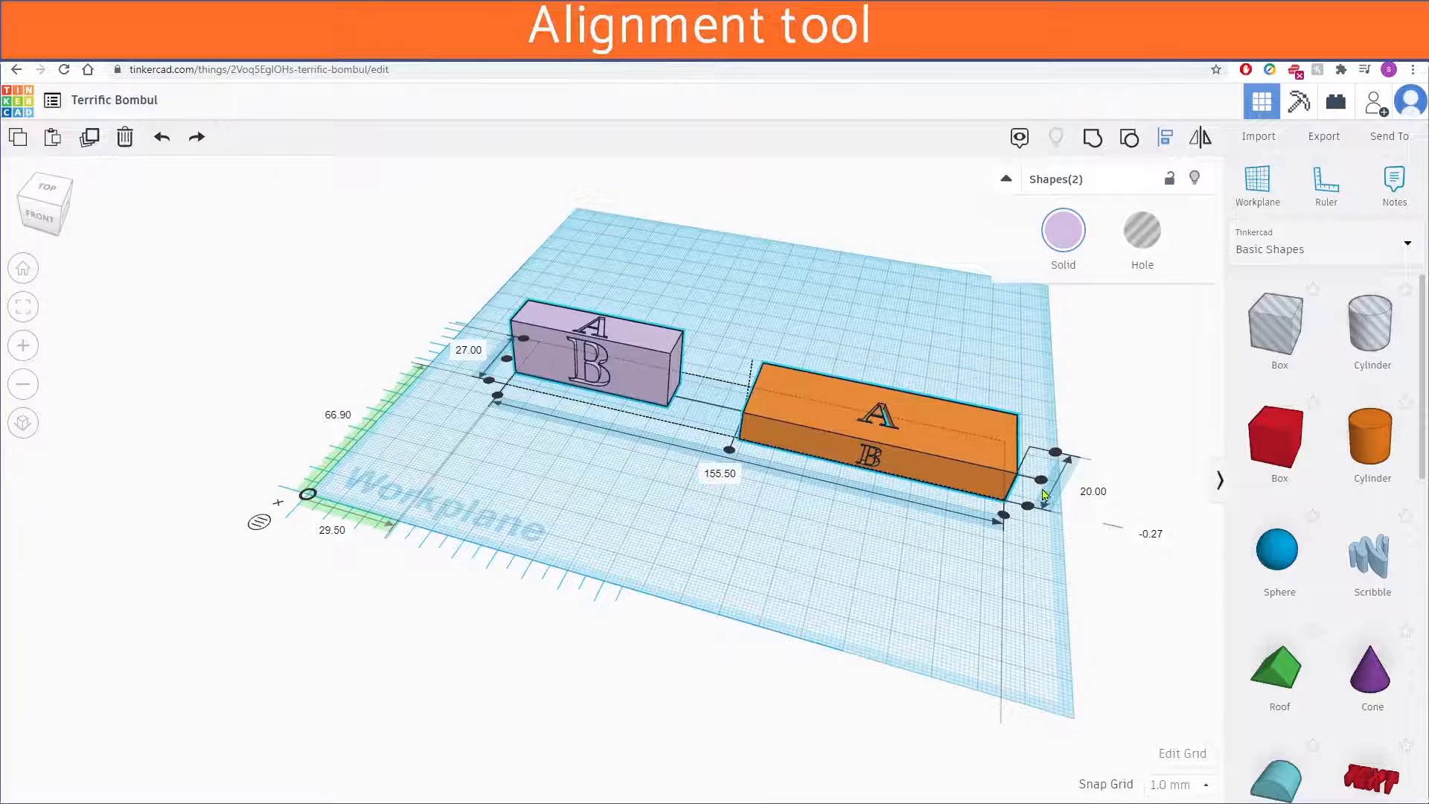
right_click_drag(1042, 488, 1031, 353)
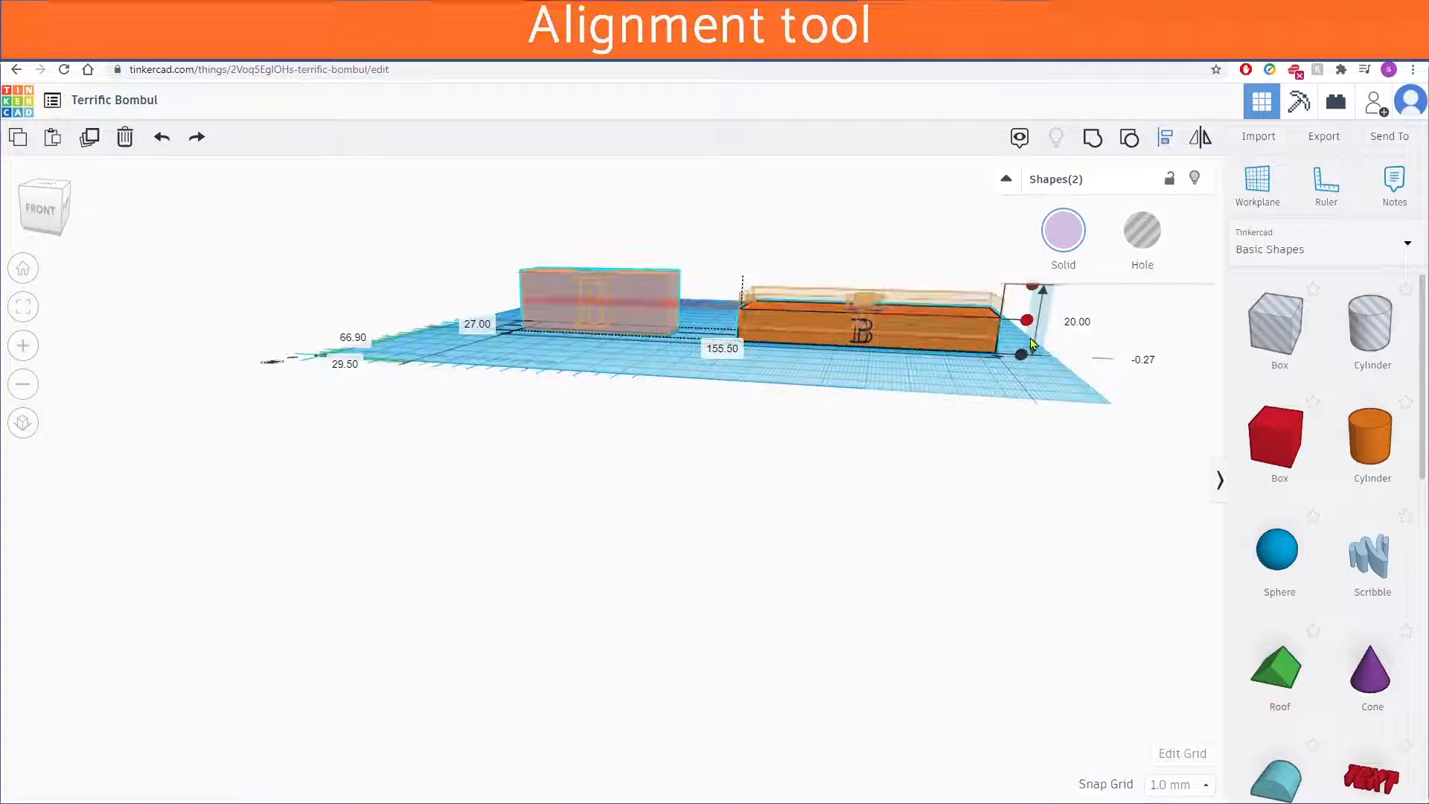
right_click_drag(998, 431, 957, 478)
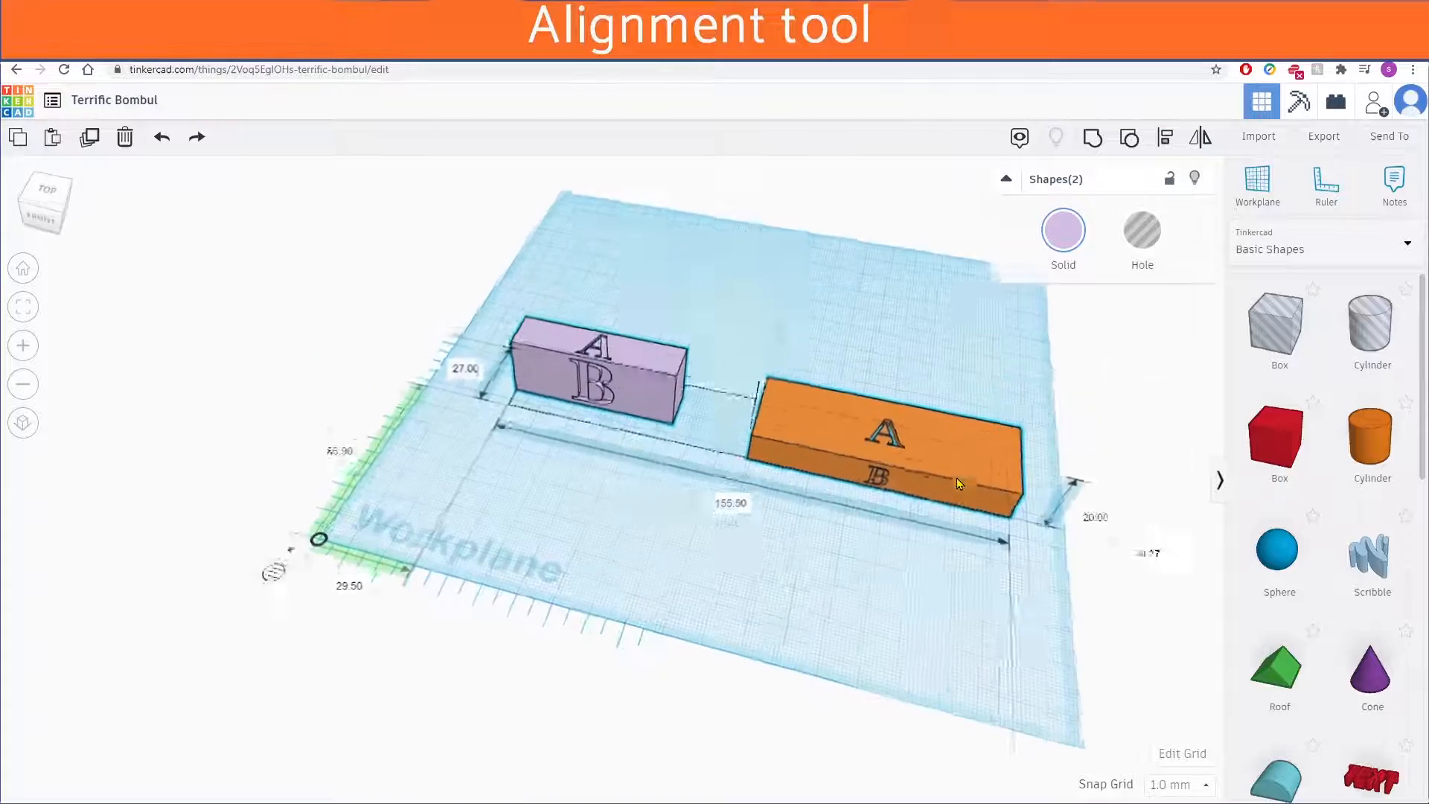
Align the lilac and orange boxes at the ends nearest the ruler origin along their length.
right_click_drag(519, 568, 708, 584)
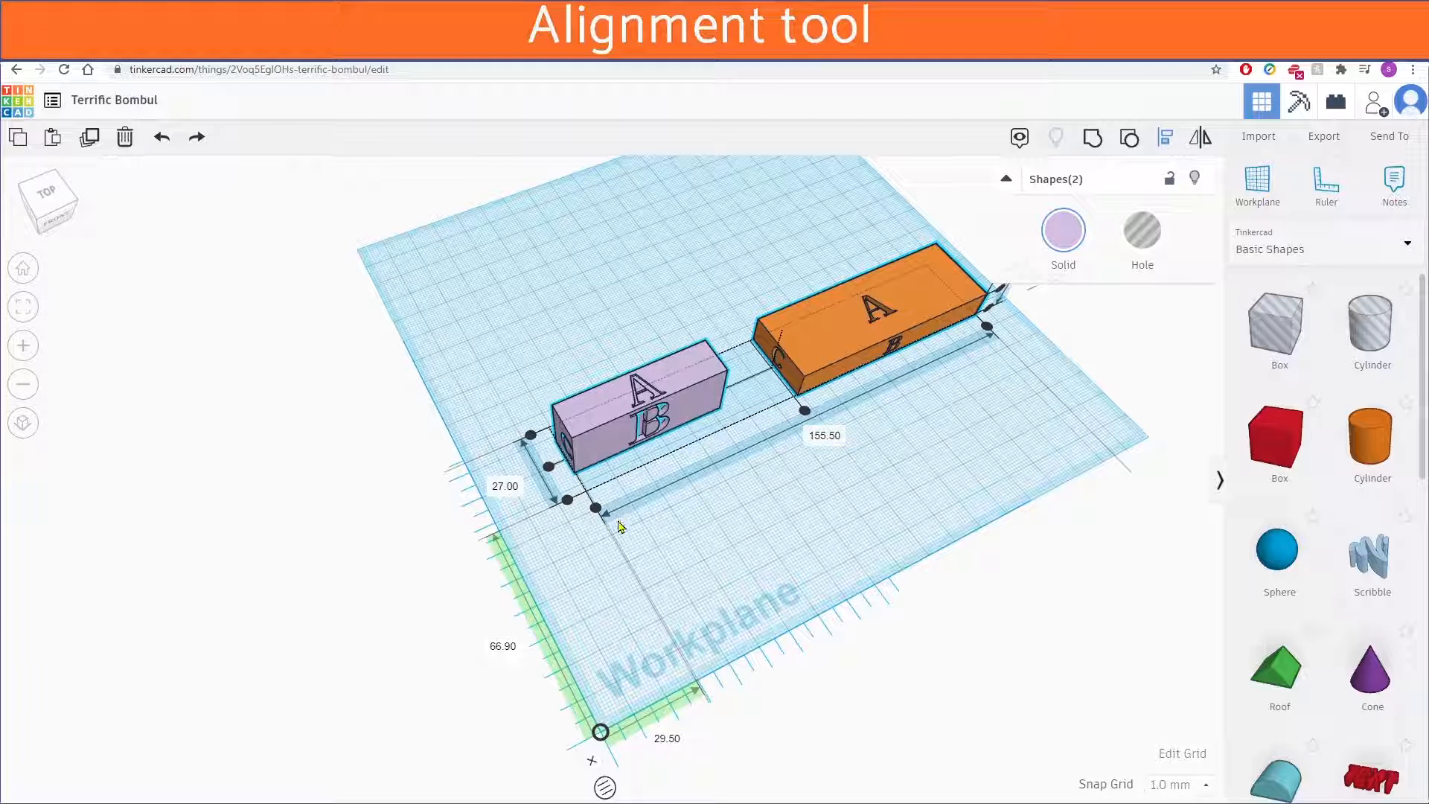
left_click(596, 512)
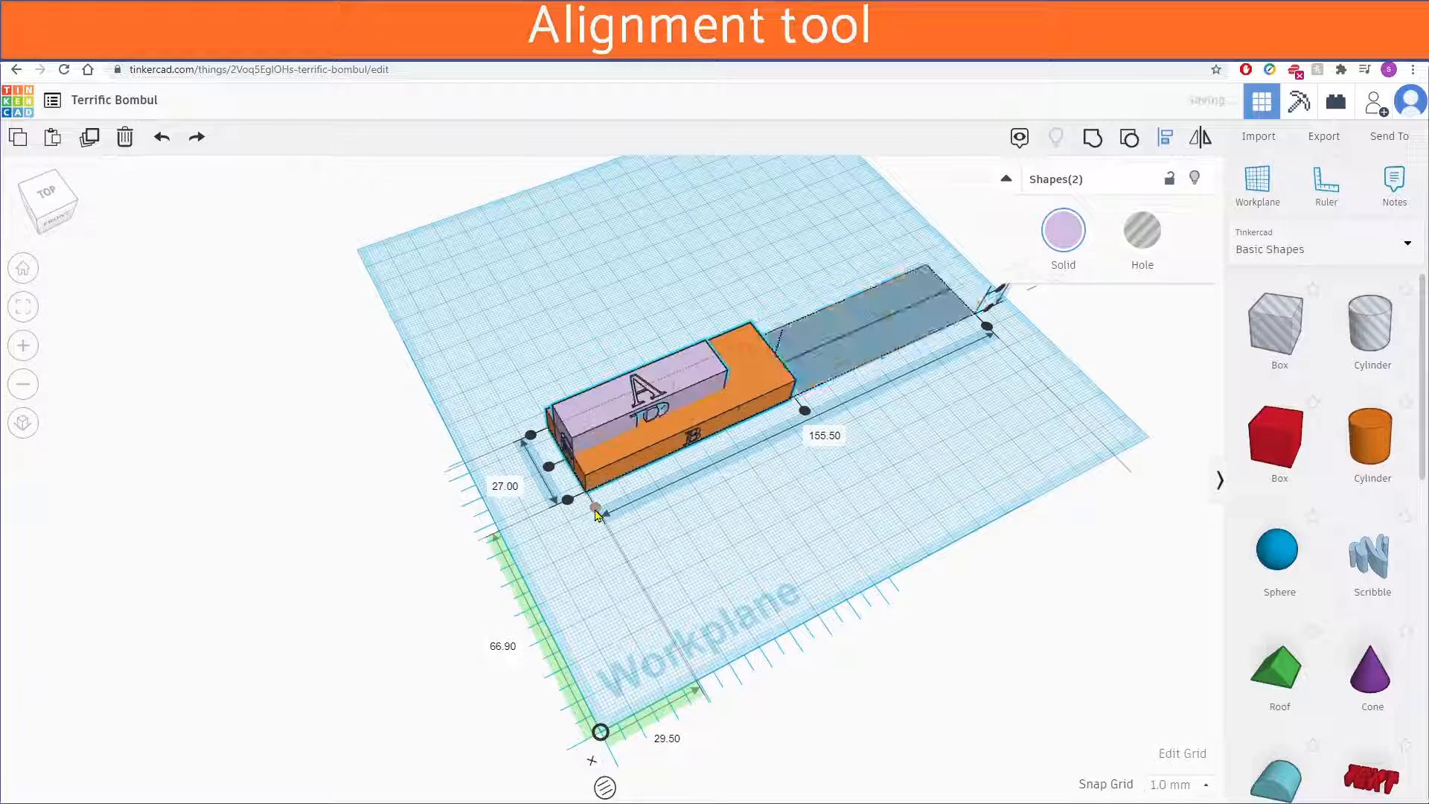
right_click_drag(660, 600, 744, 595)
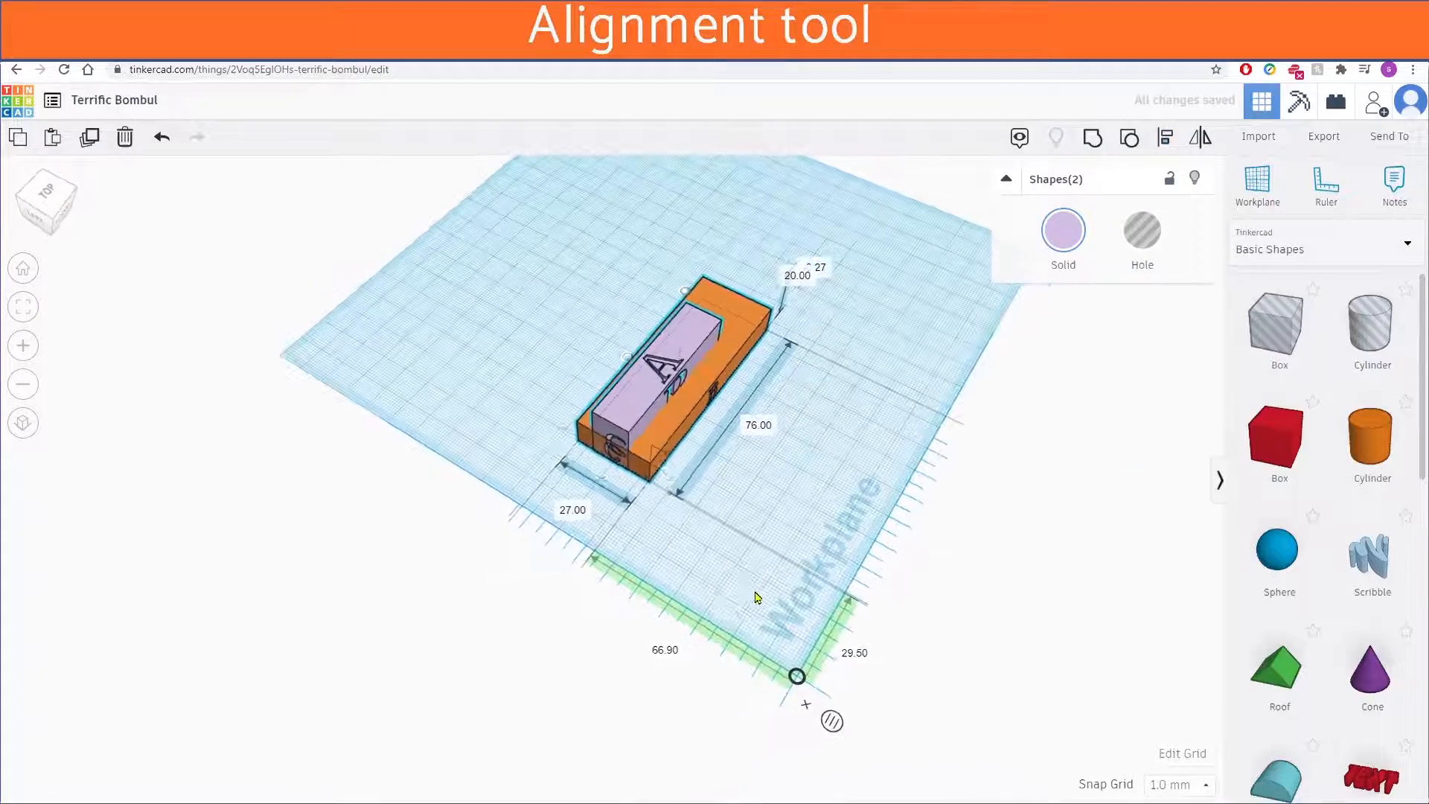
Use Align to make the lilac and orange boxes flush at the ends farthest from the ruler origin lengthwise.
key("l")
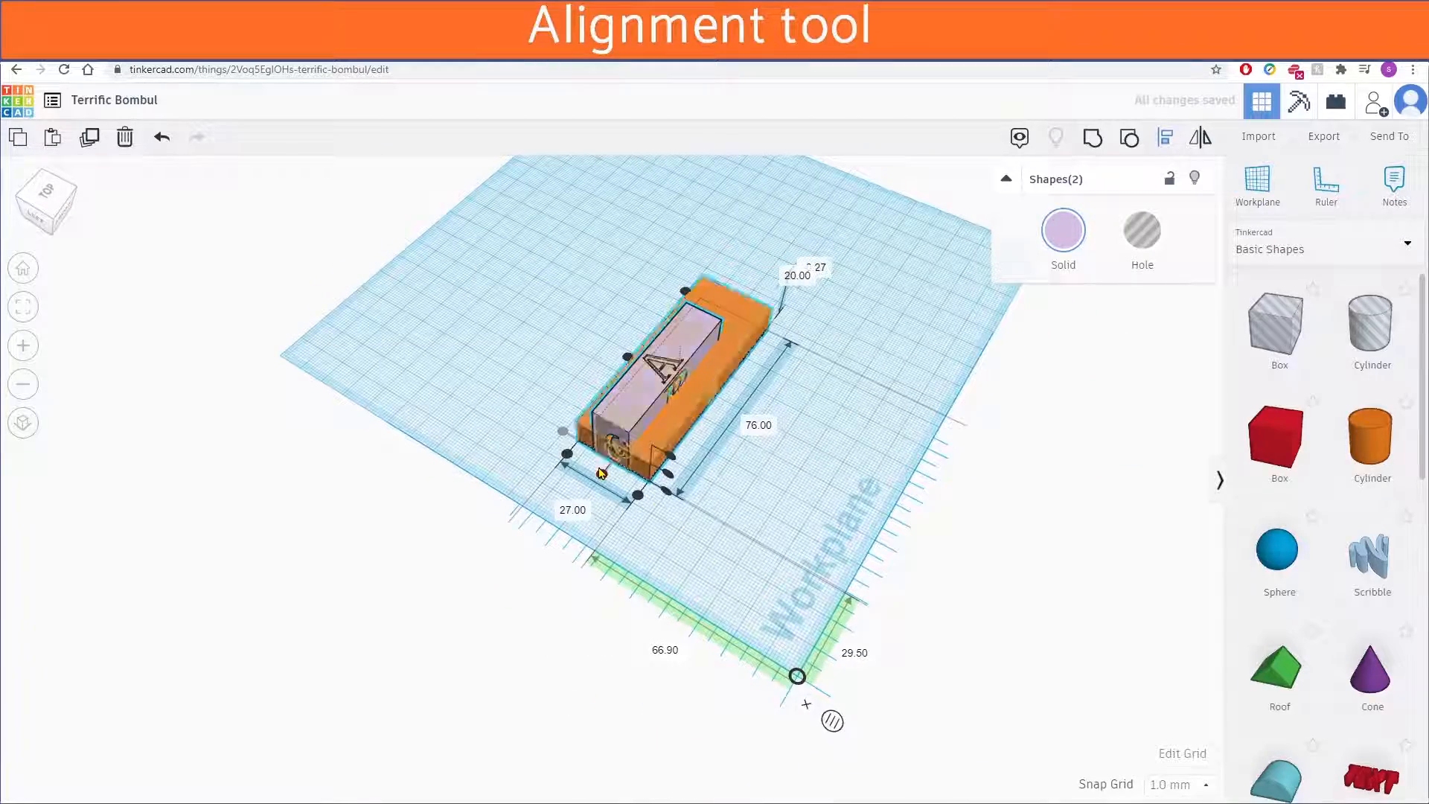
scroll(675, 515, "up", 5)
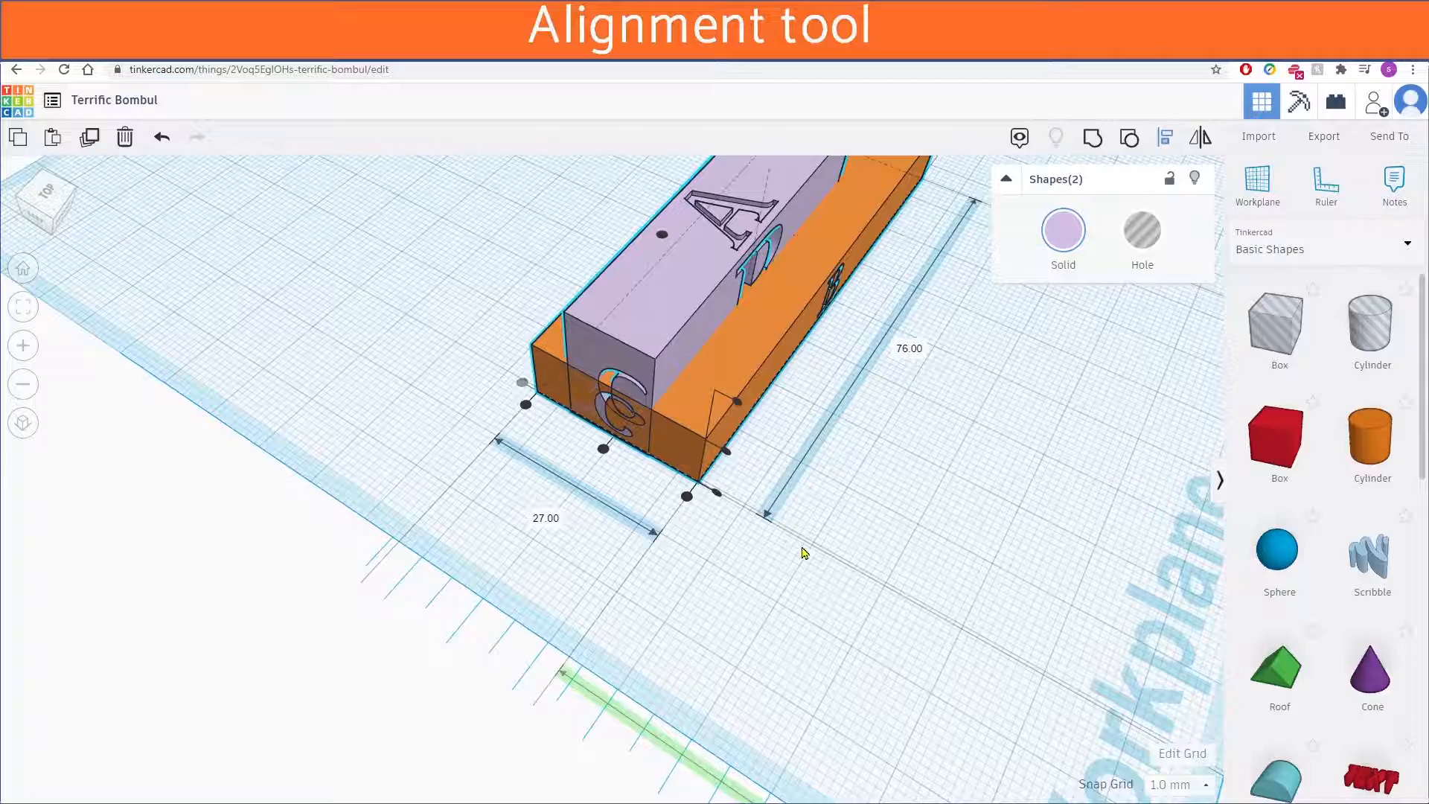
right_click_drag(801, 549, 529, 417)
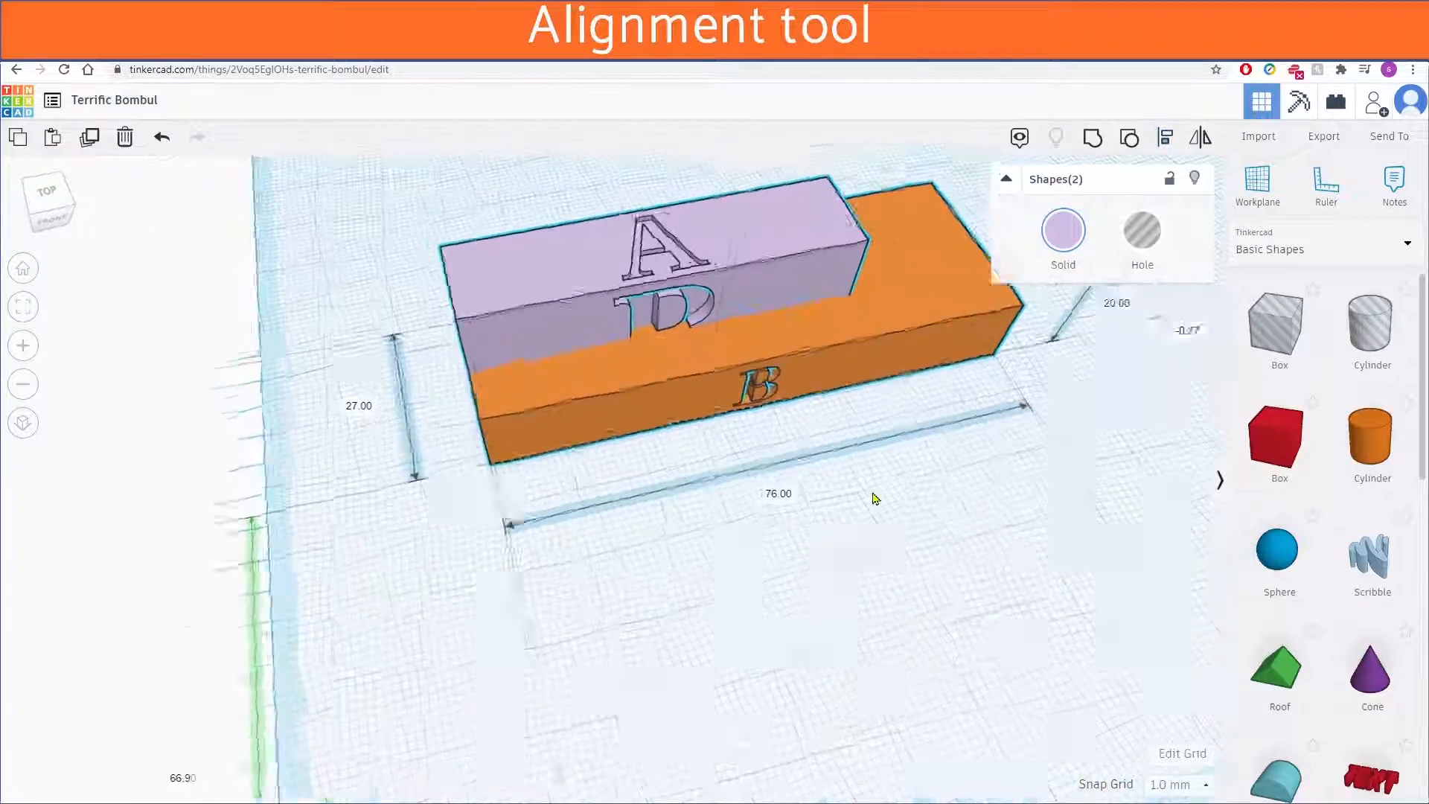
left_click(1002, 399)
right_click_drag(1014, 414, 1056, 568)
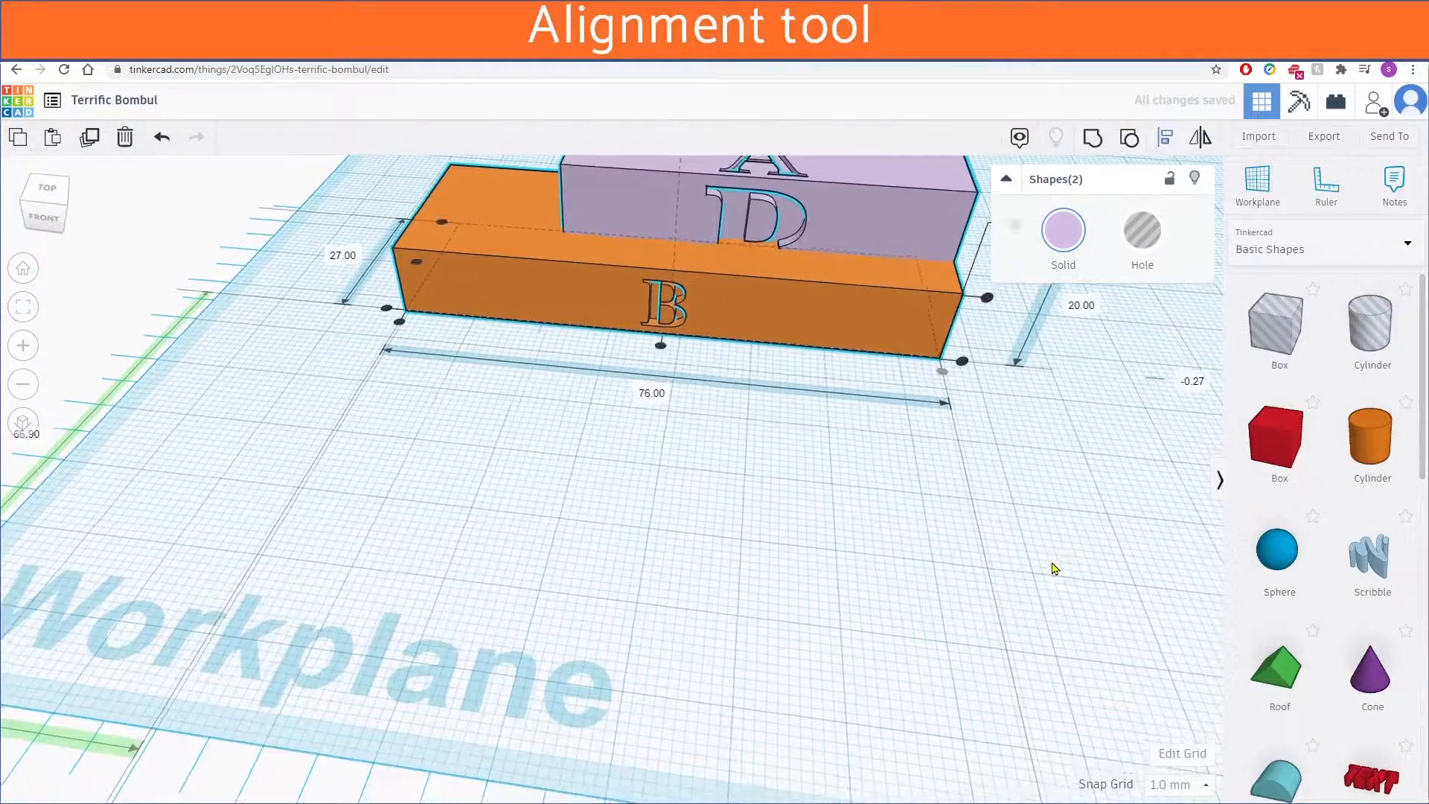
Align the lilac and orange boxes at their top faces, and realign them at their bottom faces.
scroll(1053, 568, "down", 3)
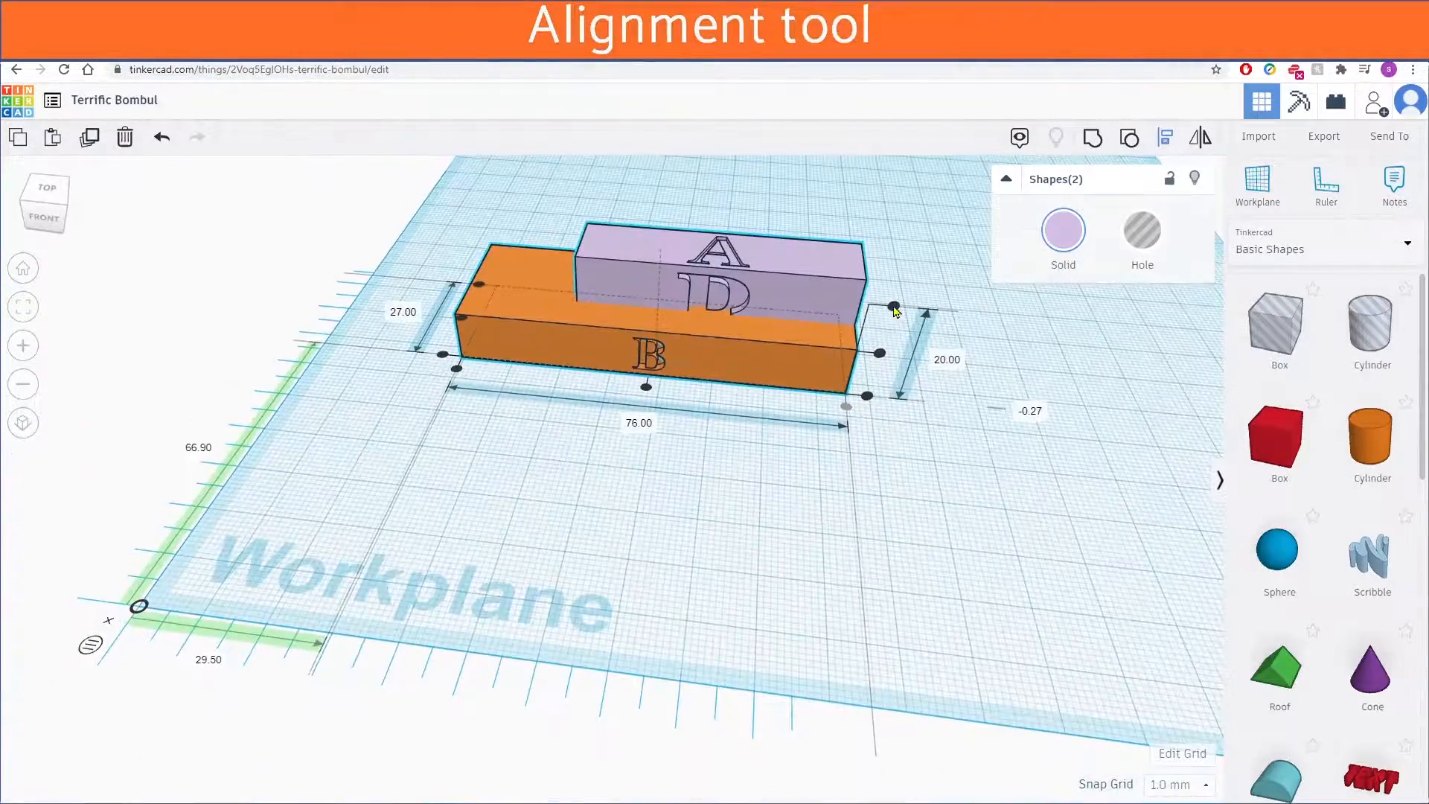
left_click(894, 308)
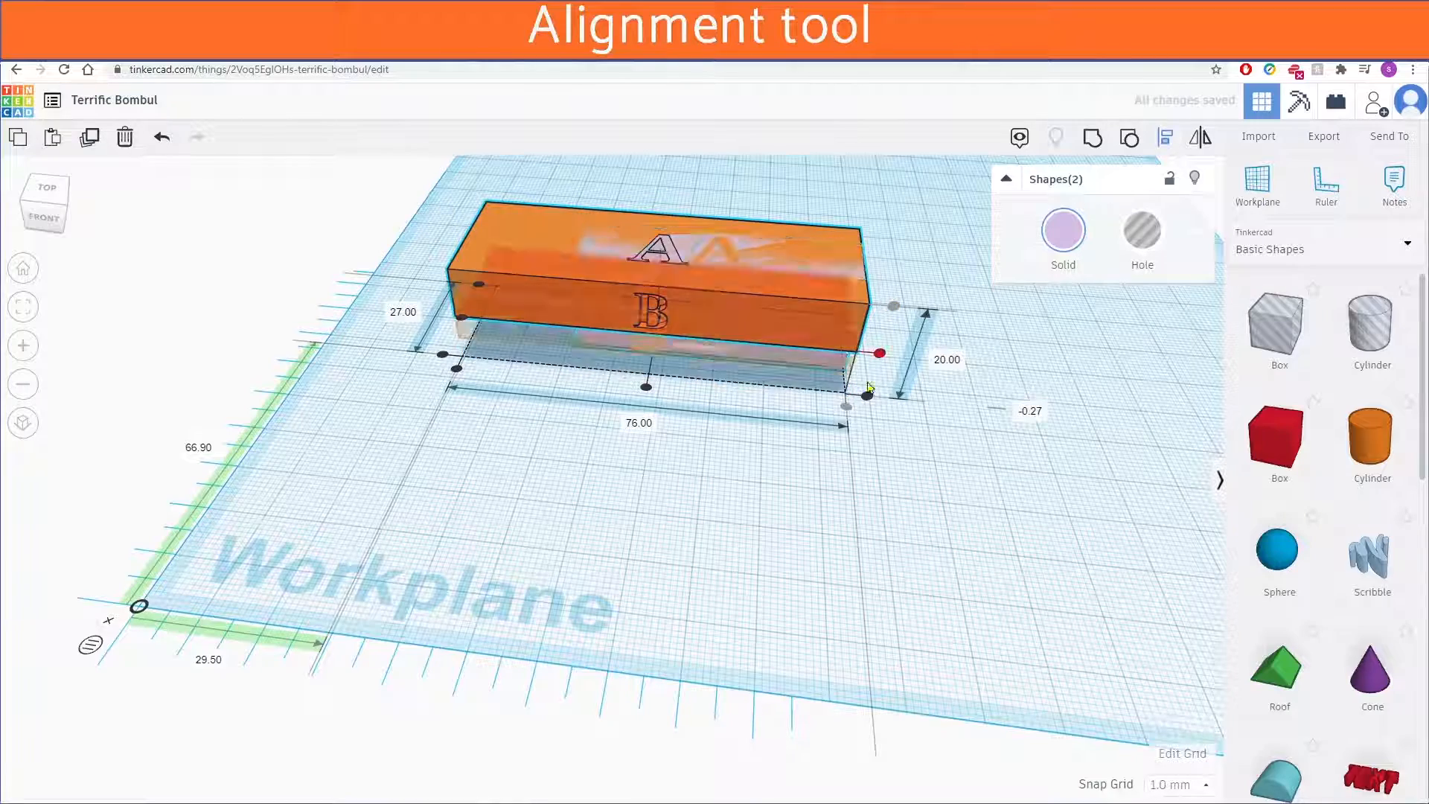
right_click_drag(906, 489, 826, 345)
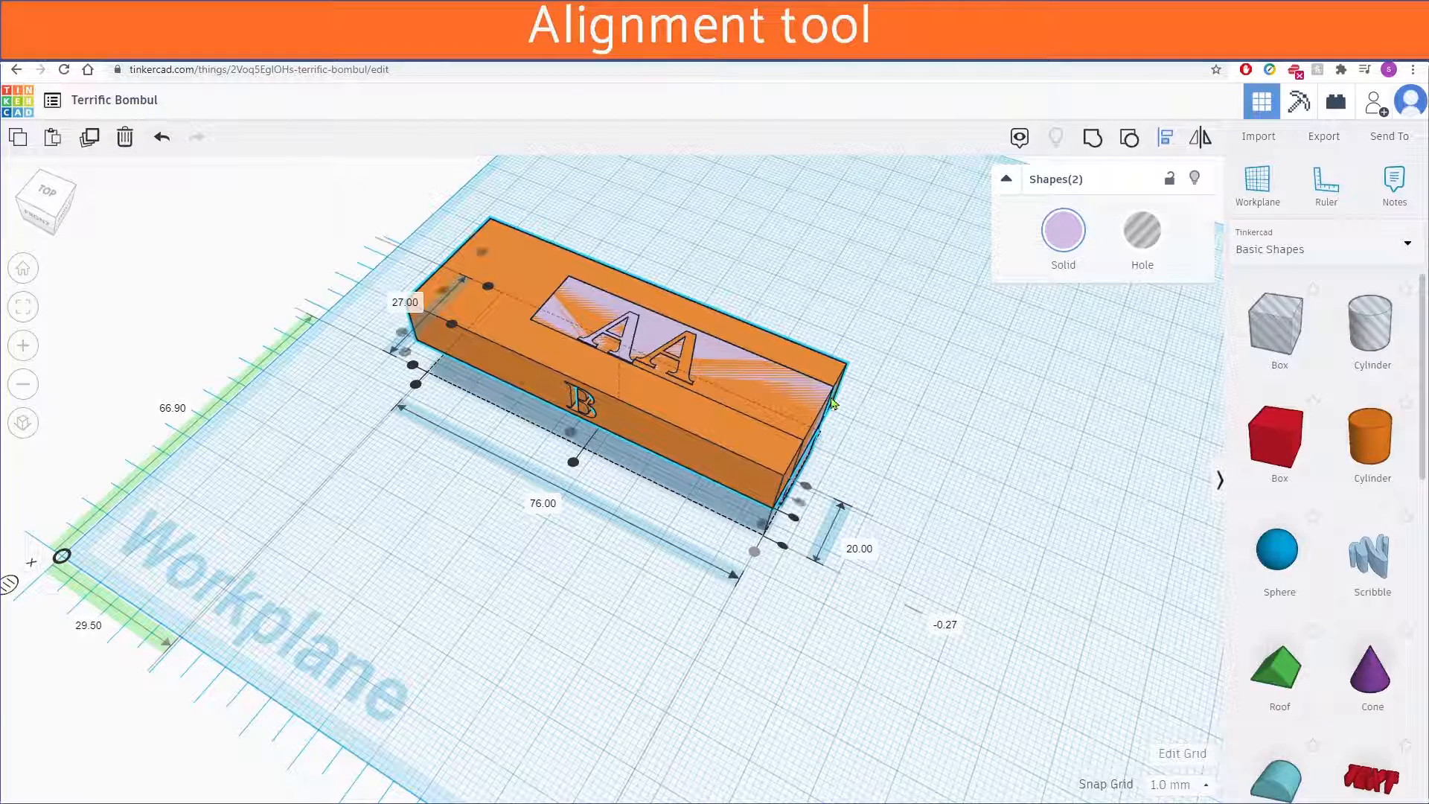
right_click_drag(756, 629, 817, 542)
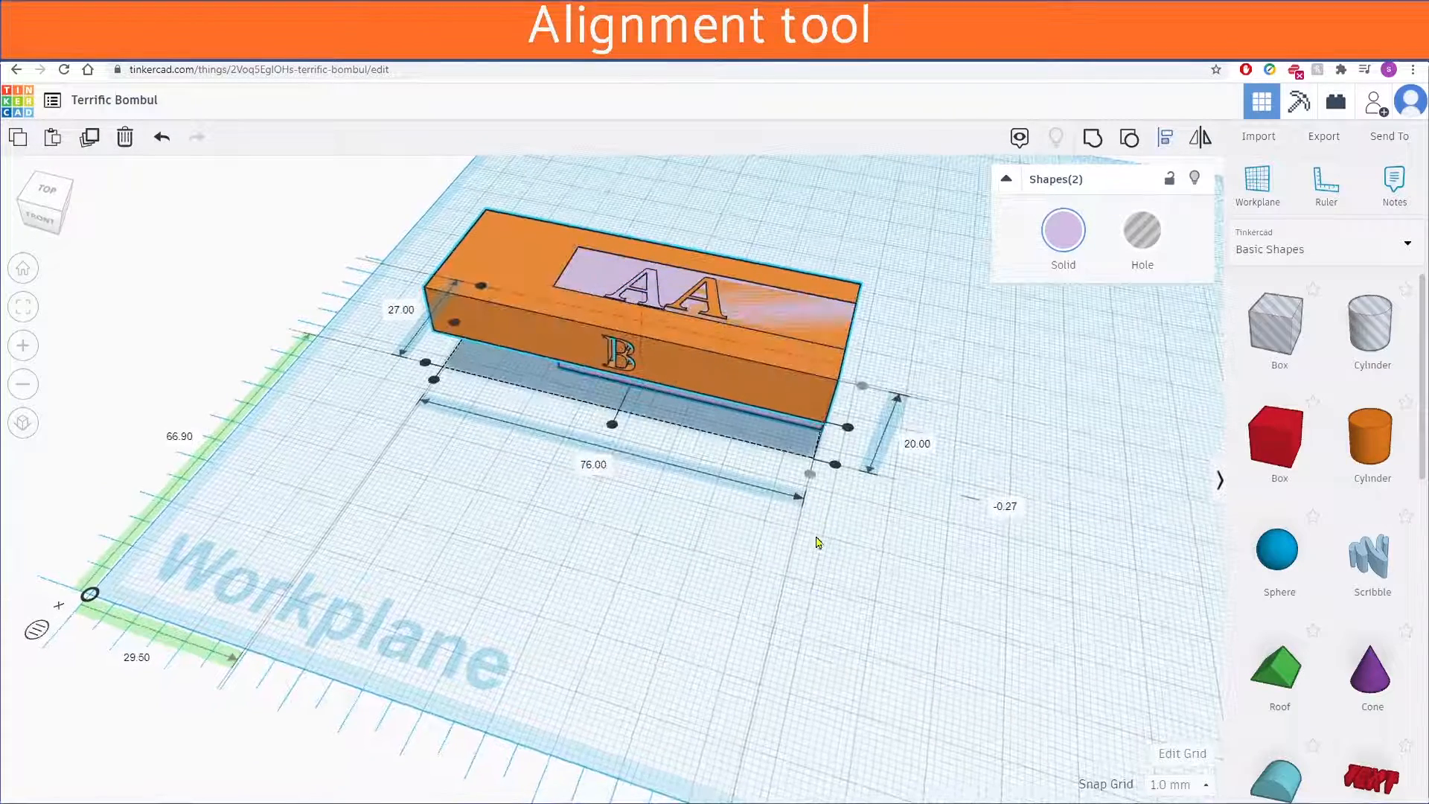
left_click(836, 466)
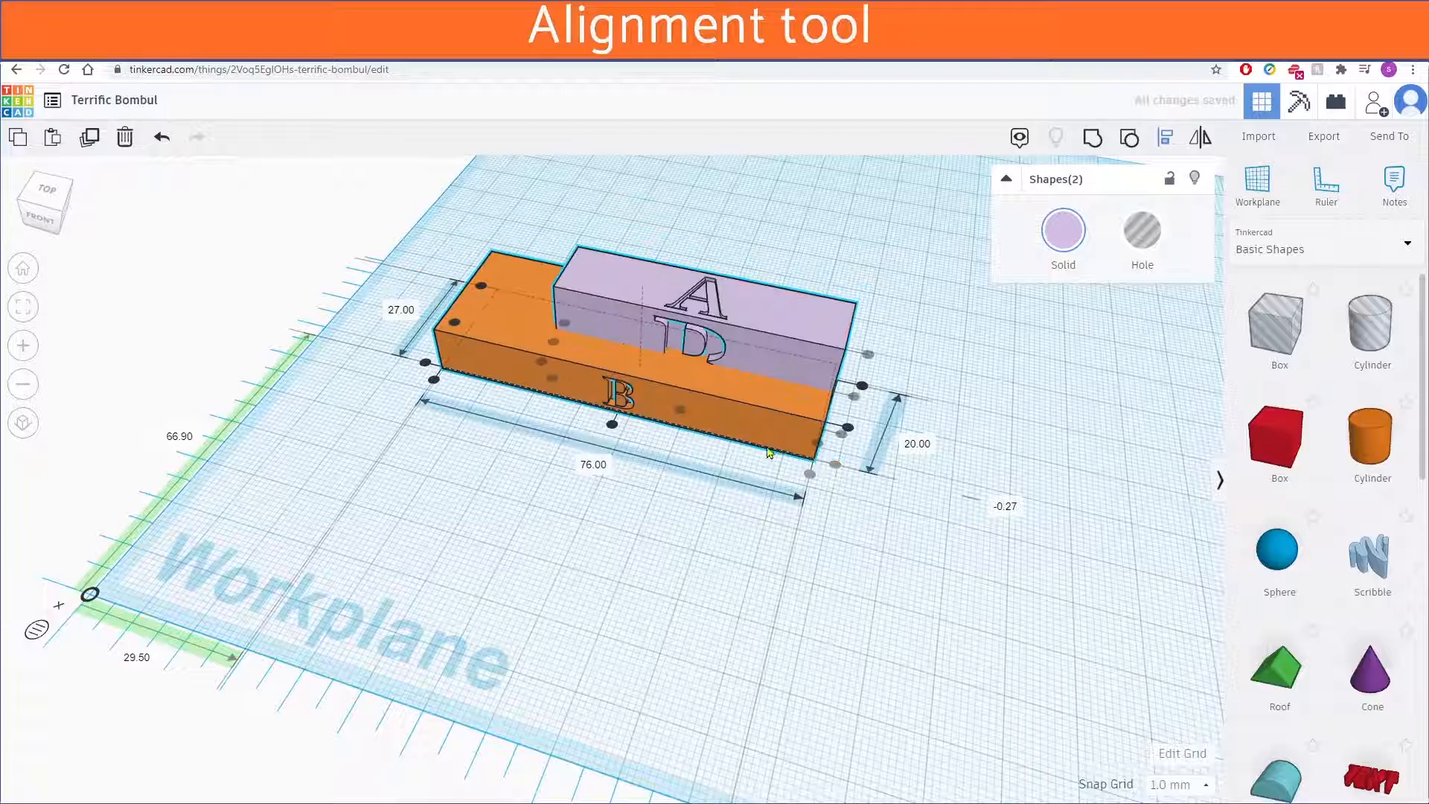
Centre the lilac and orange boxes on each other along their length.
right_click_drag(781, 576, 803, 579)
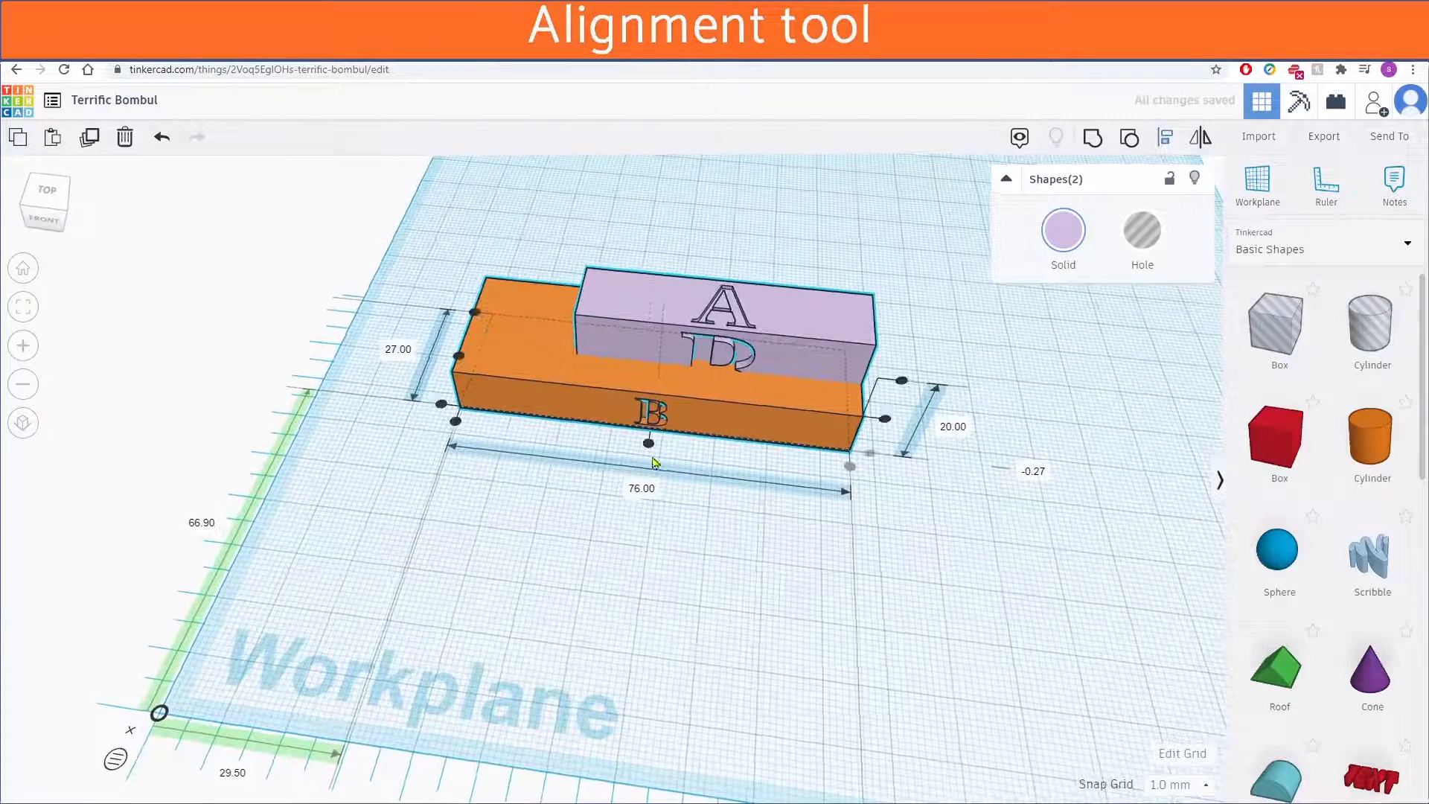
left_click(648, 444)
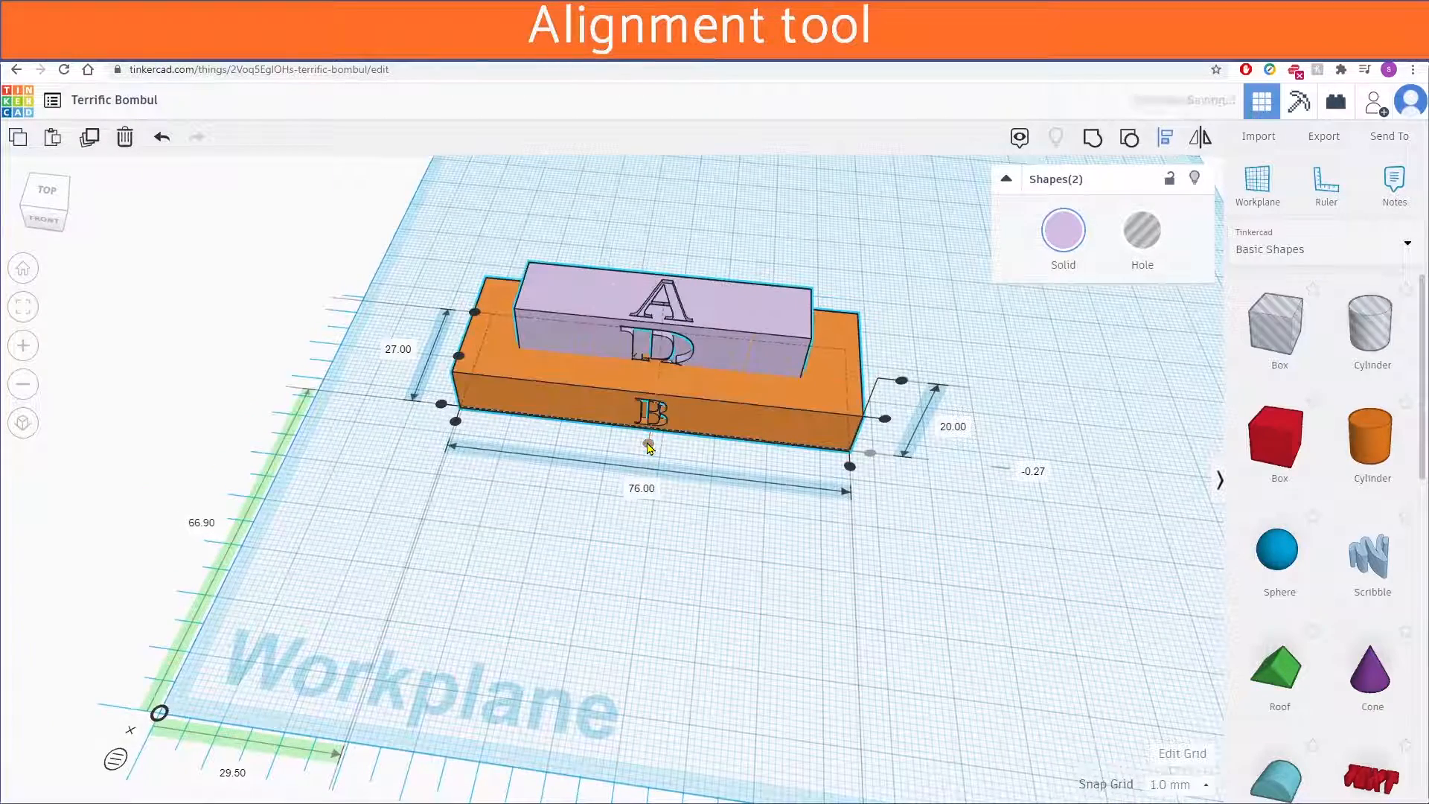
right_click_drag(663, 562, 678, 617)
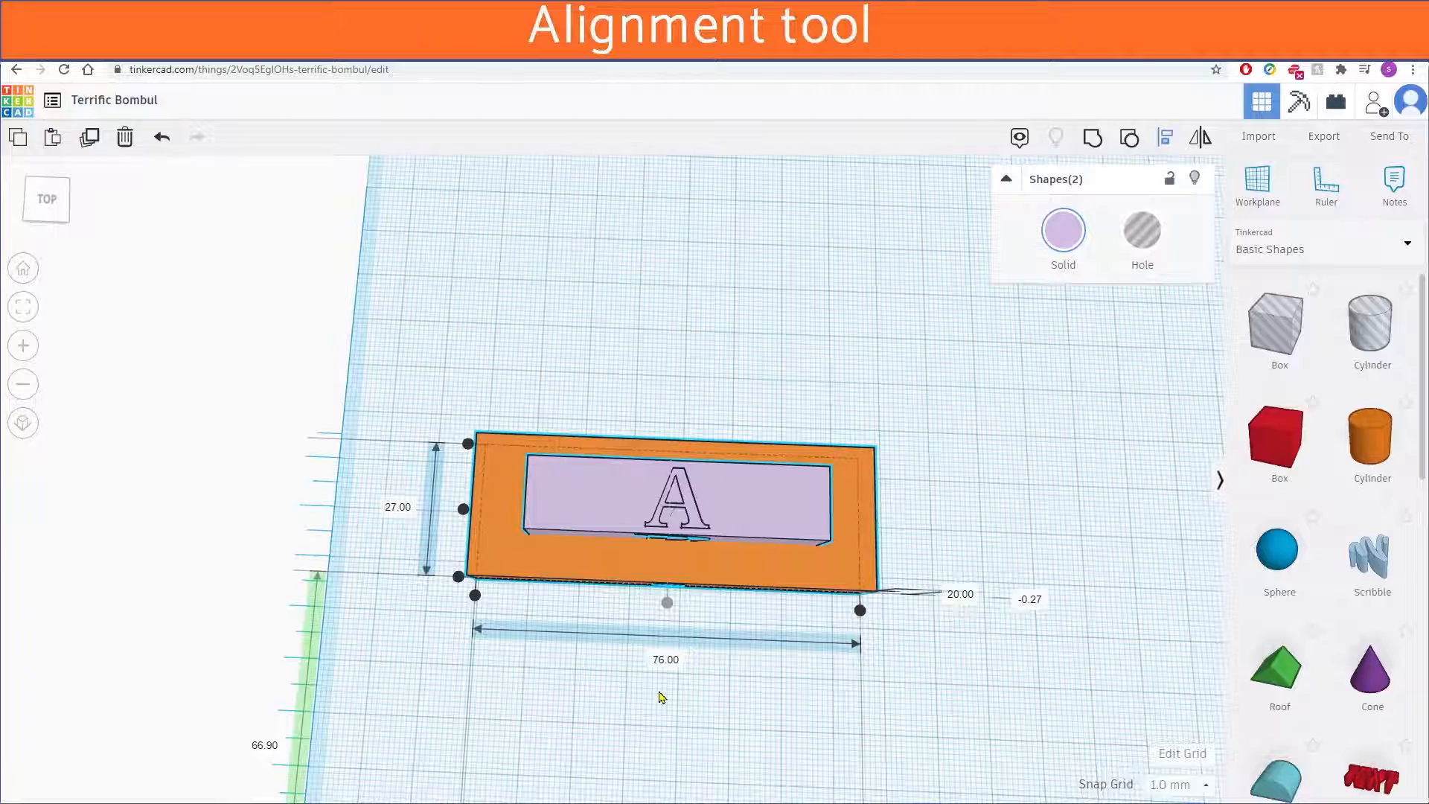
Centre the lilac and orange boxes on each other across their width.
right_click_drag(756, 718, 718, 531)
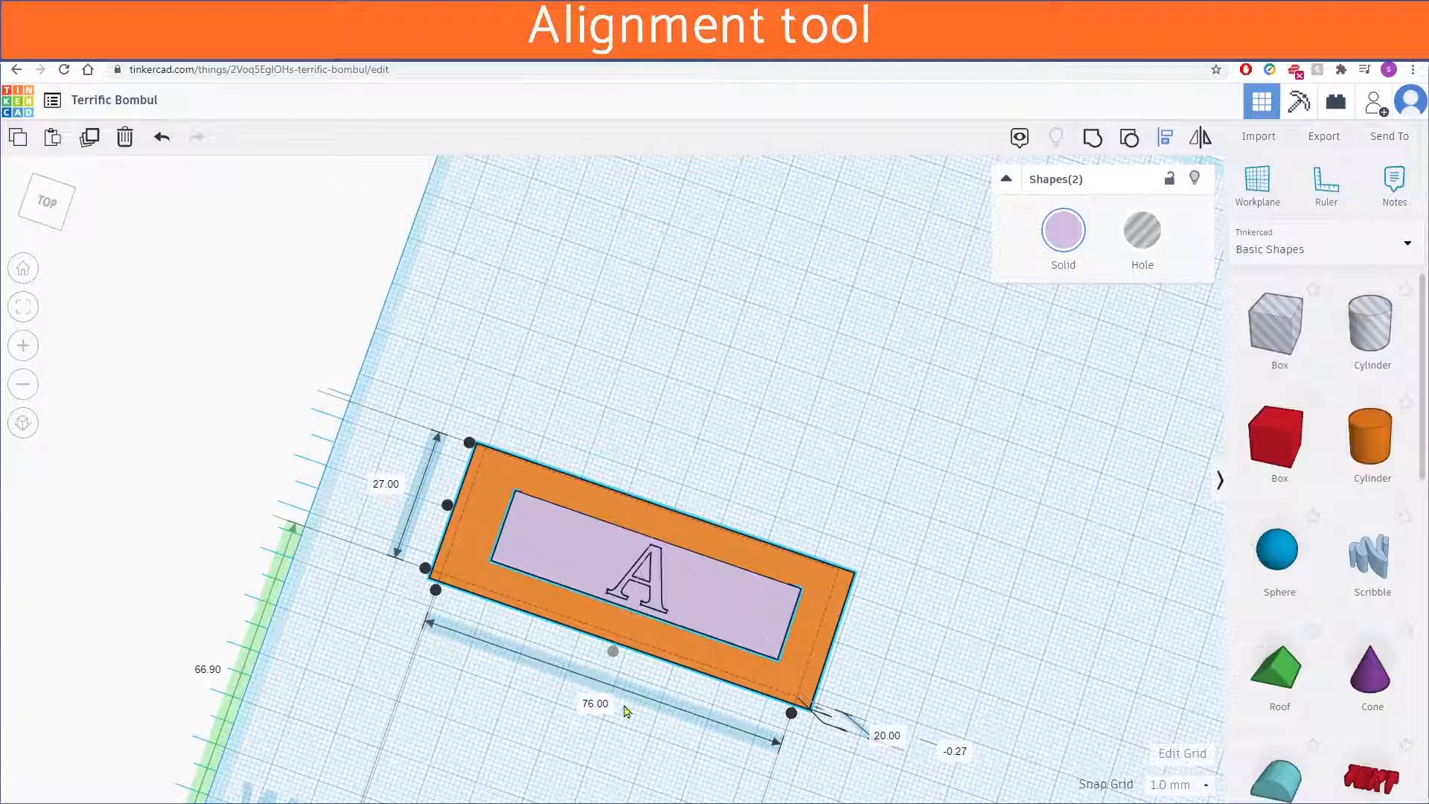
right_click_drag(471, 732, 481, 618)
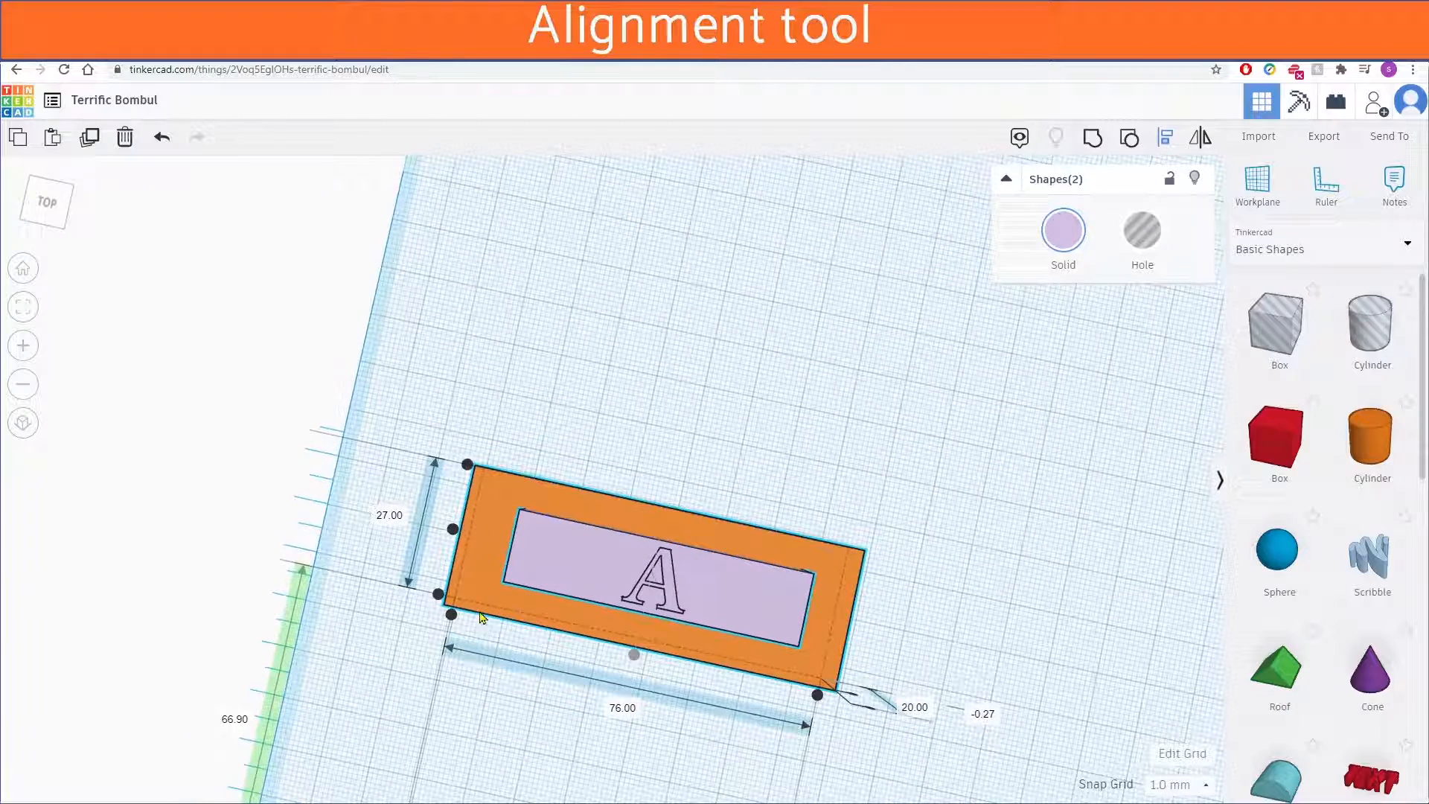
left_click(453, 529)
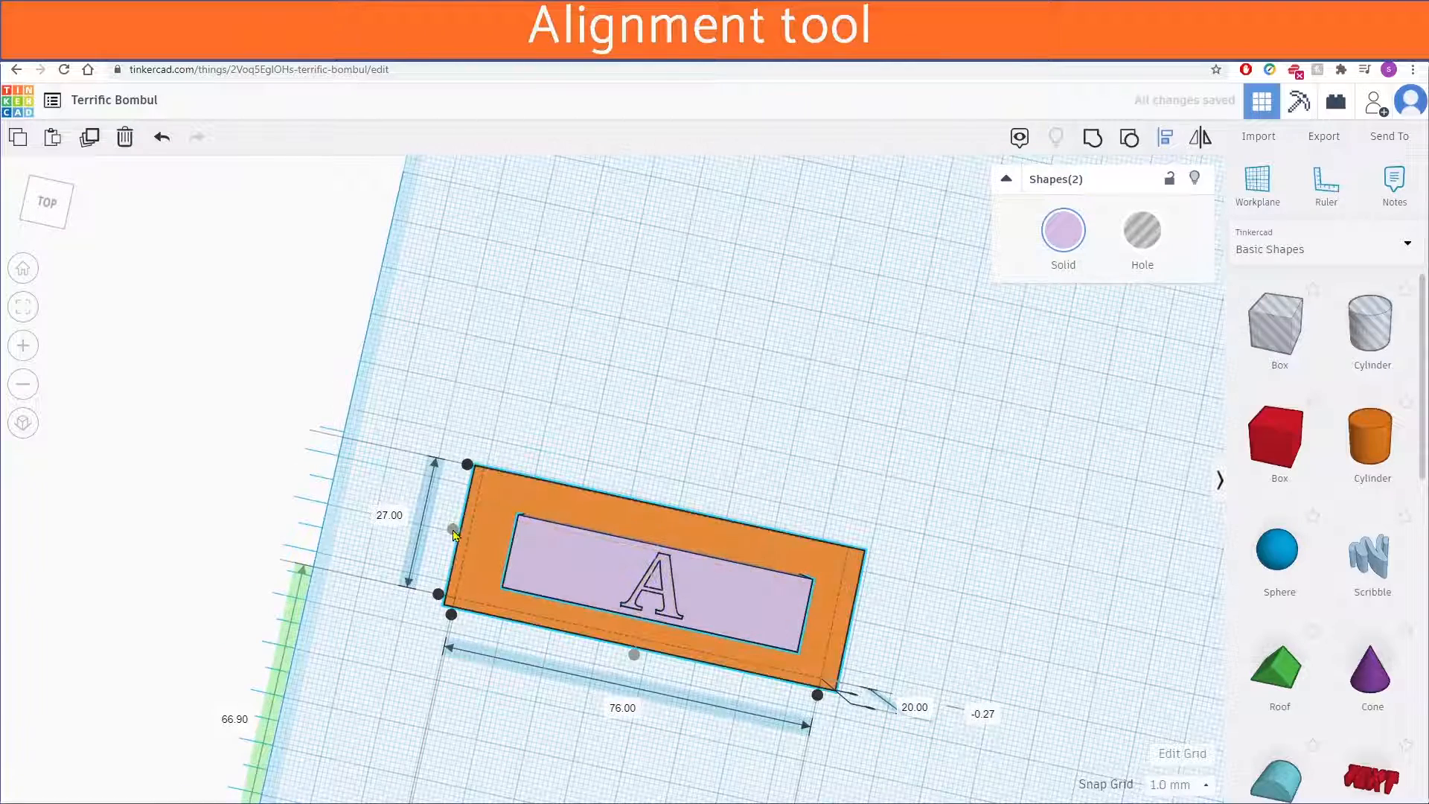
right_click_drag(982, 622, 896, 615)
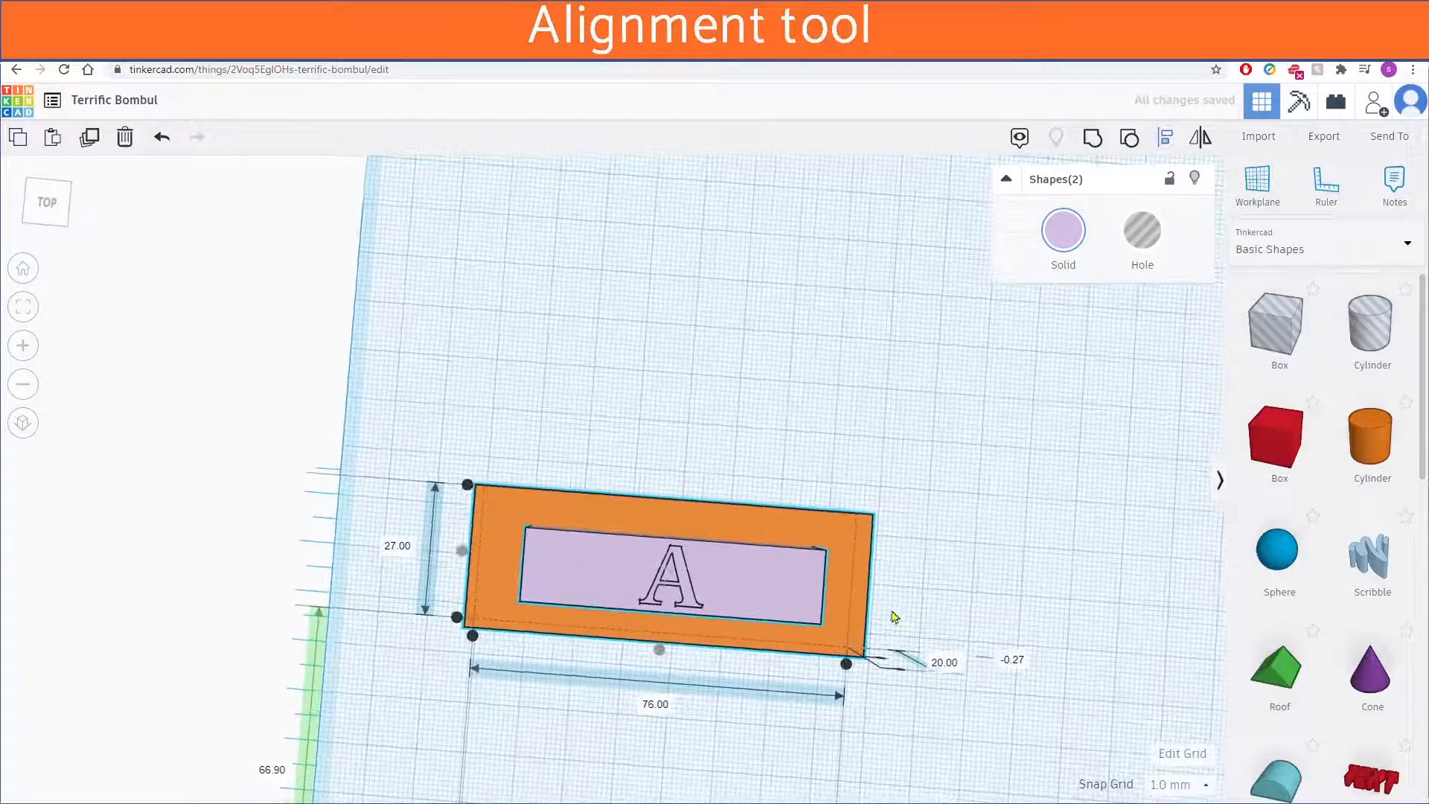
right_click_drag(996, 603, 1024, 573)
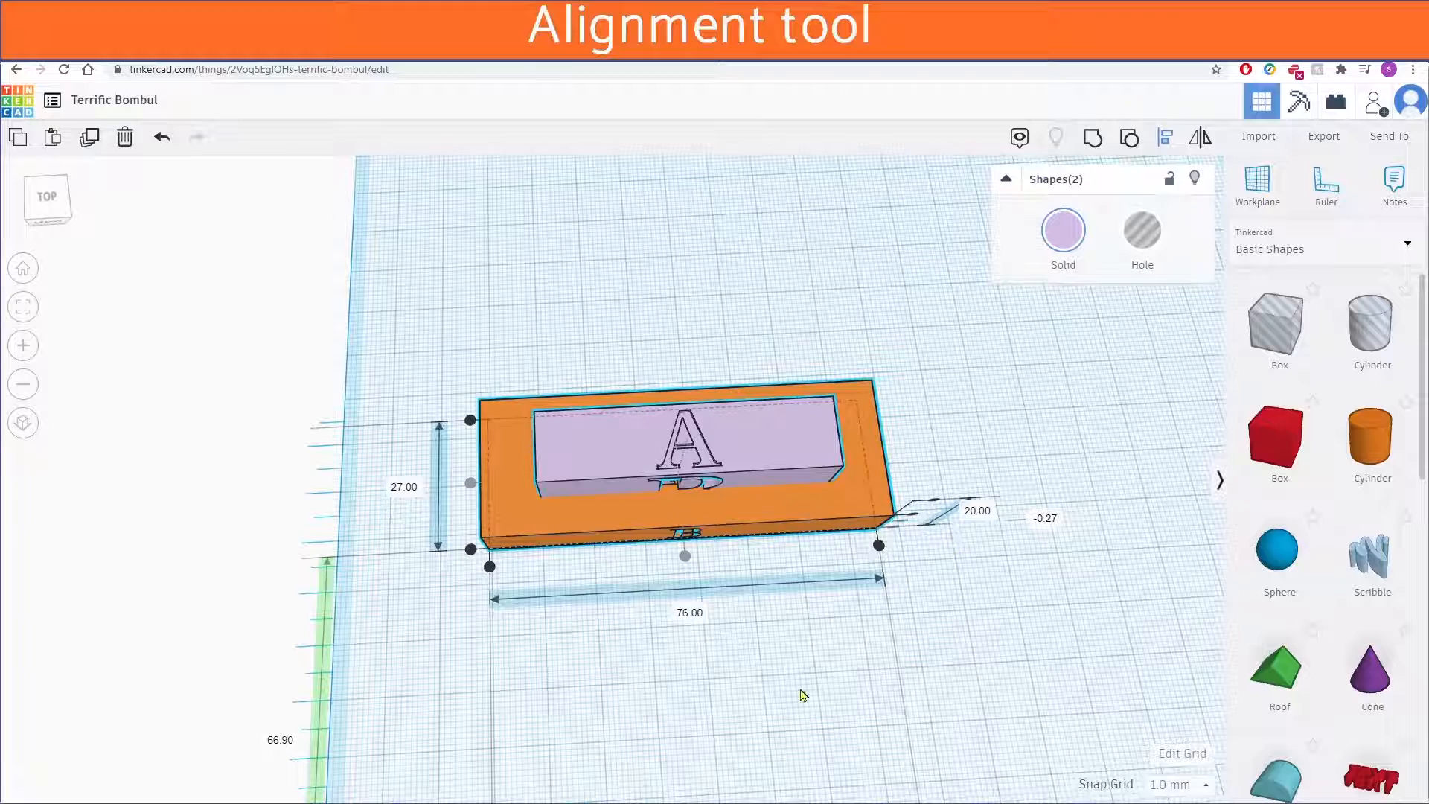
mouse_move(958, 666)
right_mouse_down()
mouse_move(910, 667)
mouse_move(950, 667)
right_mouse_up()
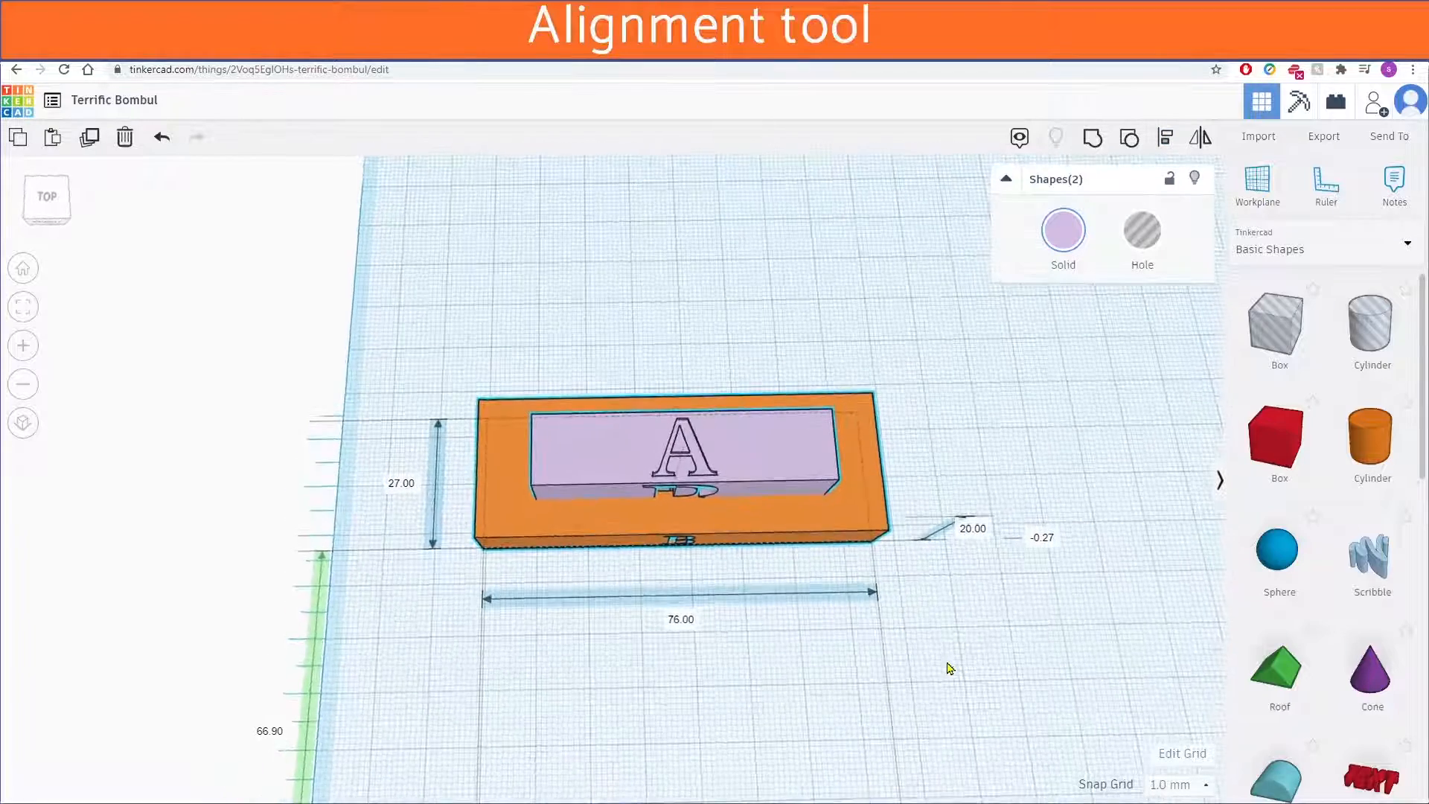